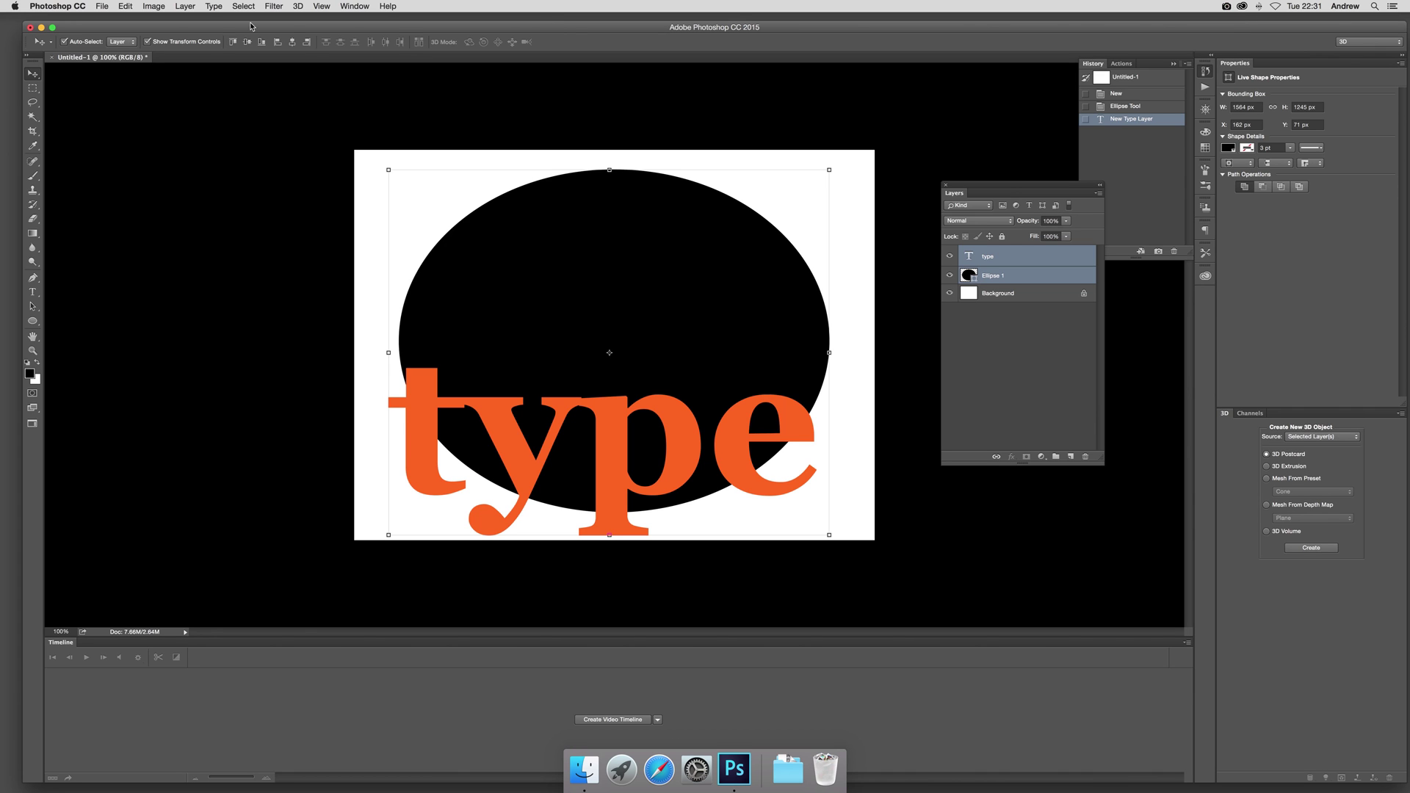
- Open Photoshop's File menu to start exporting the ellipse and orange 'type' artwork
click(102, 6)
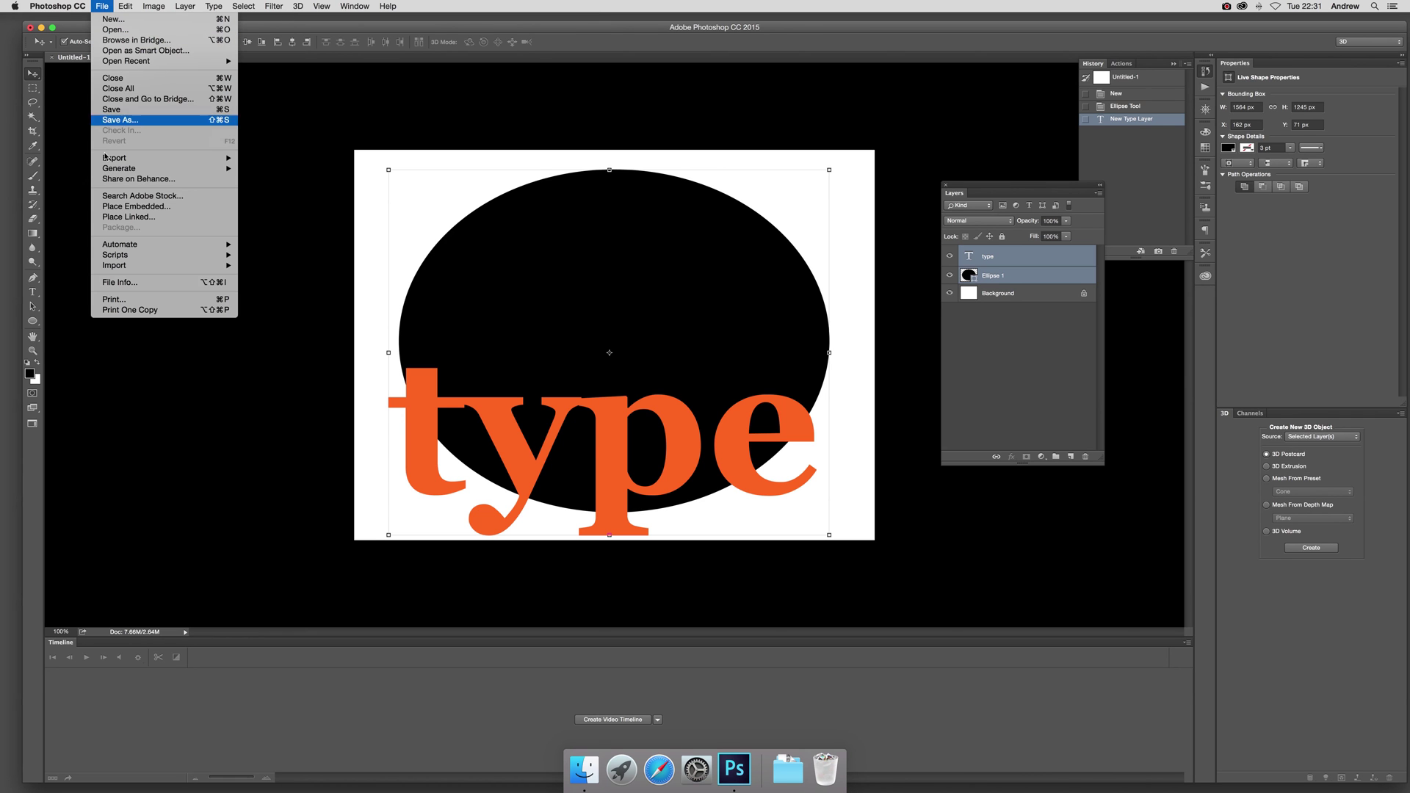
- Open File > Export > Export As, choose SVG as the format, and export
mouse_move(162, 158)
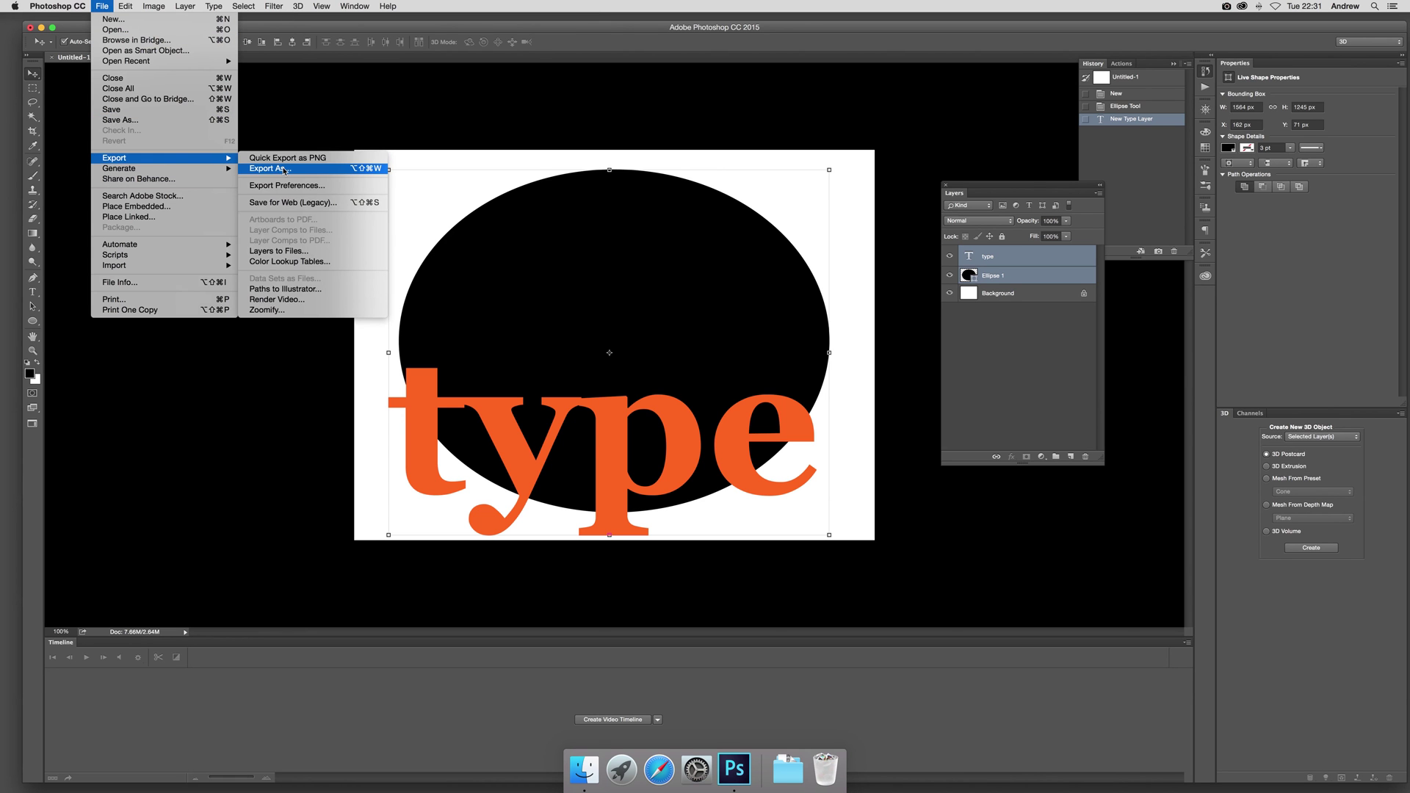
click(284, 169)
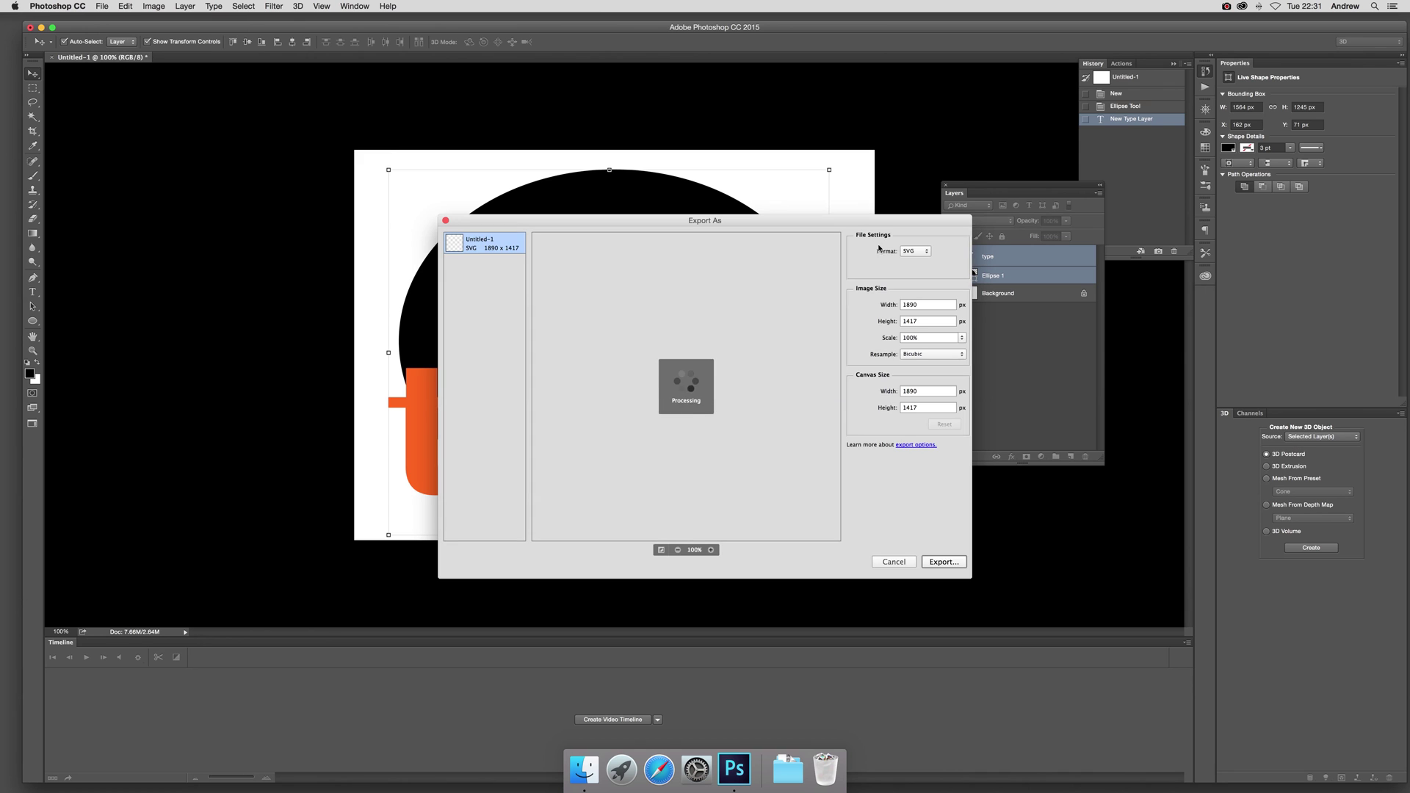
click(914, 251)
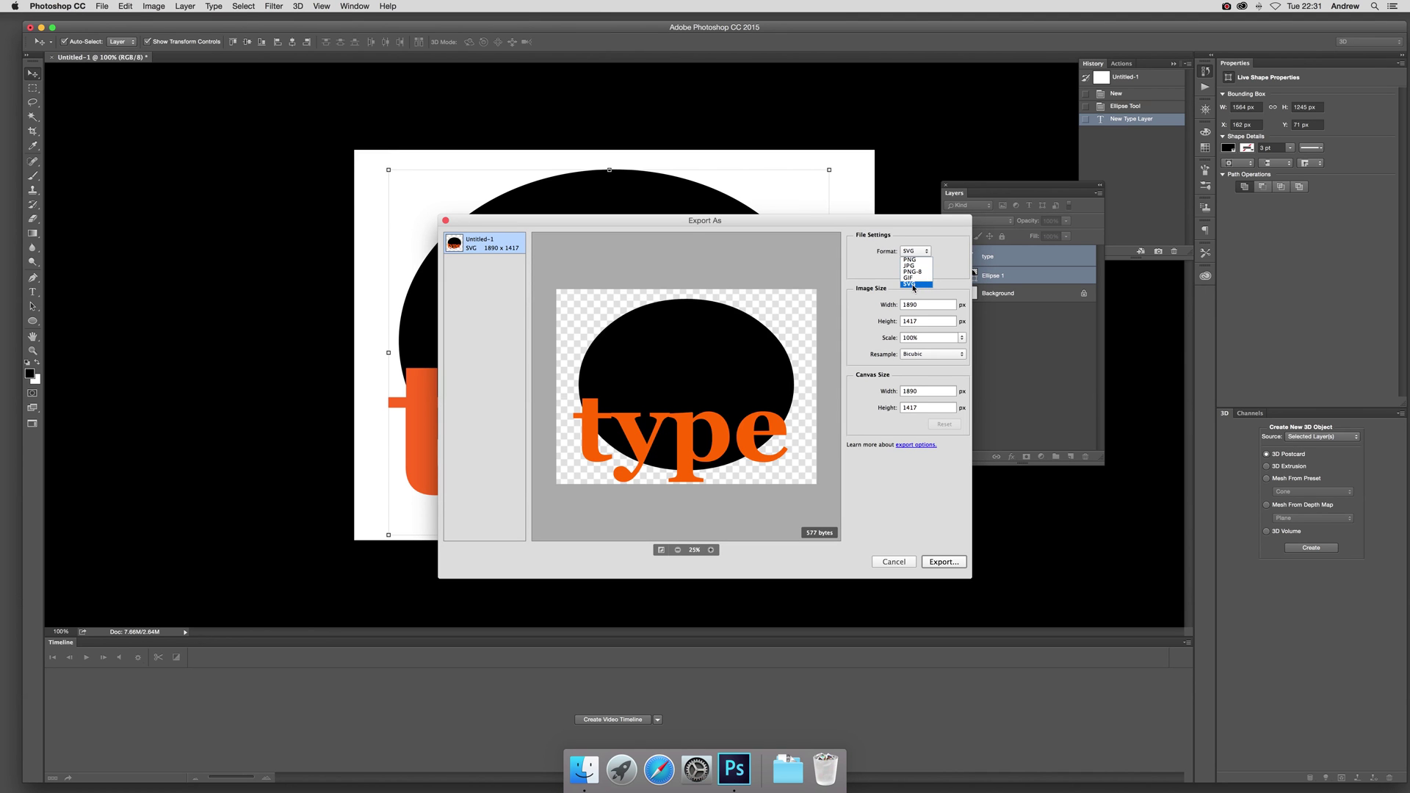
click(912, 286)
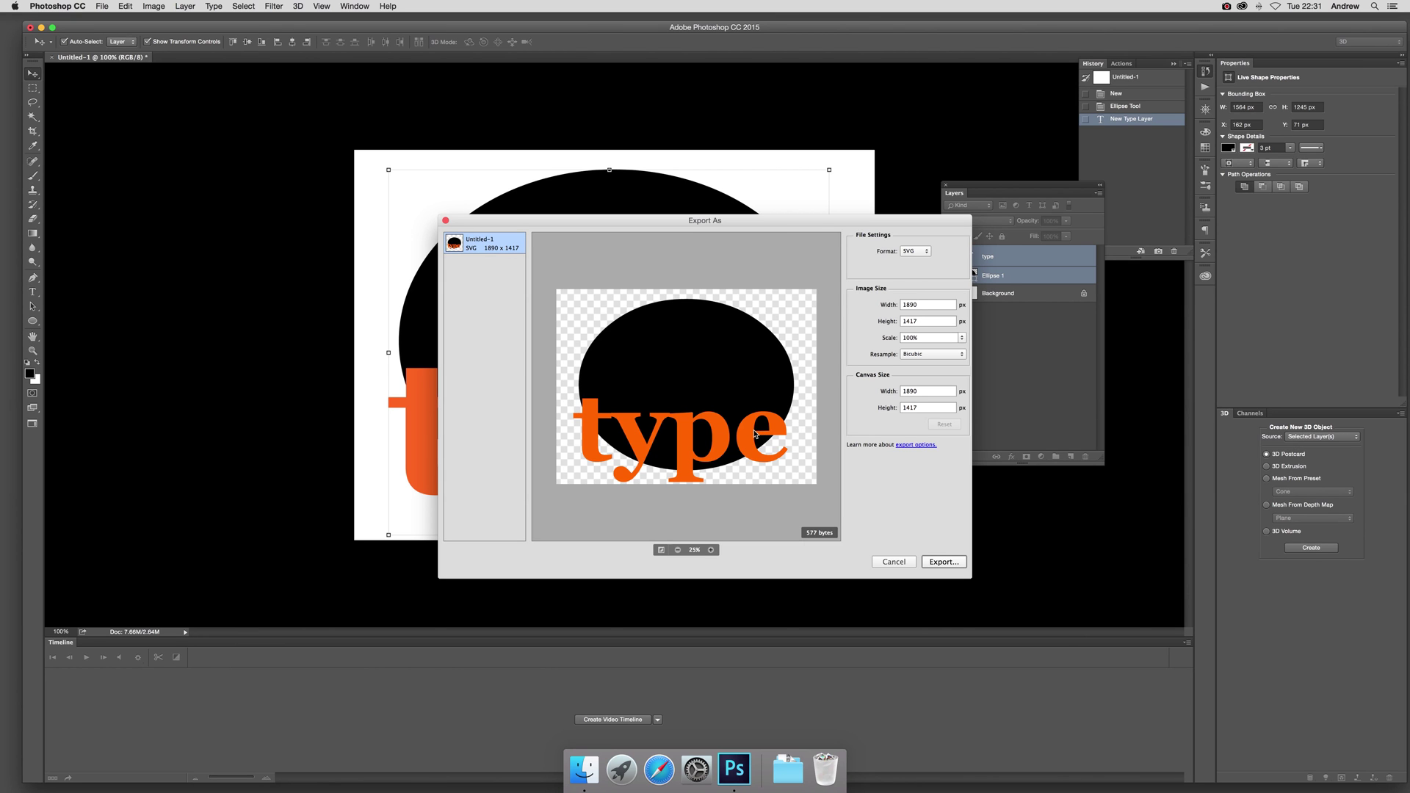
click(943, 562)
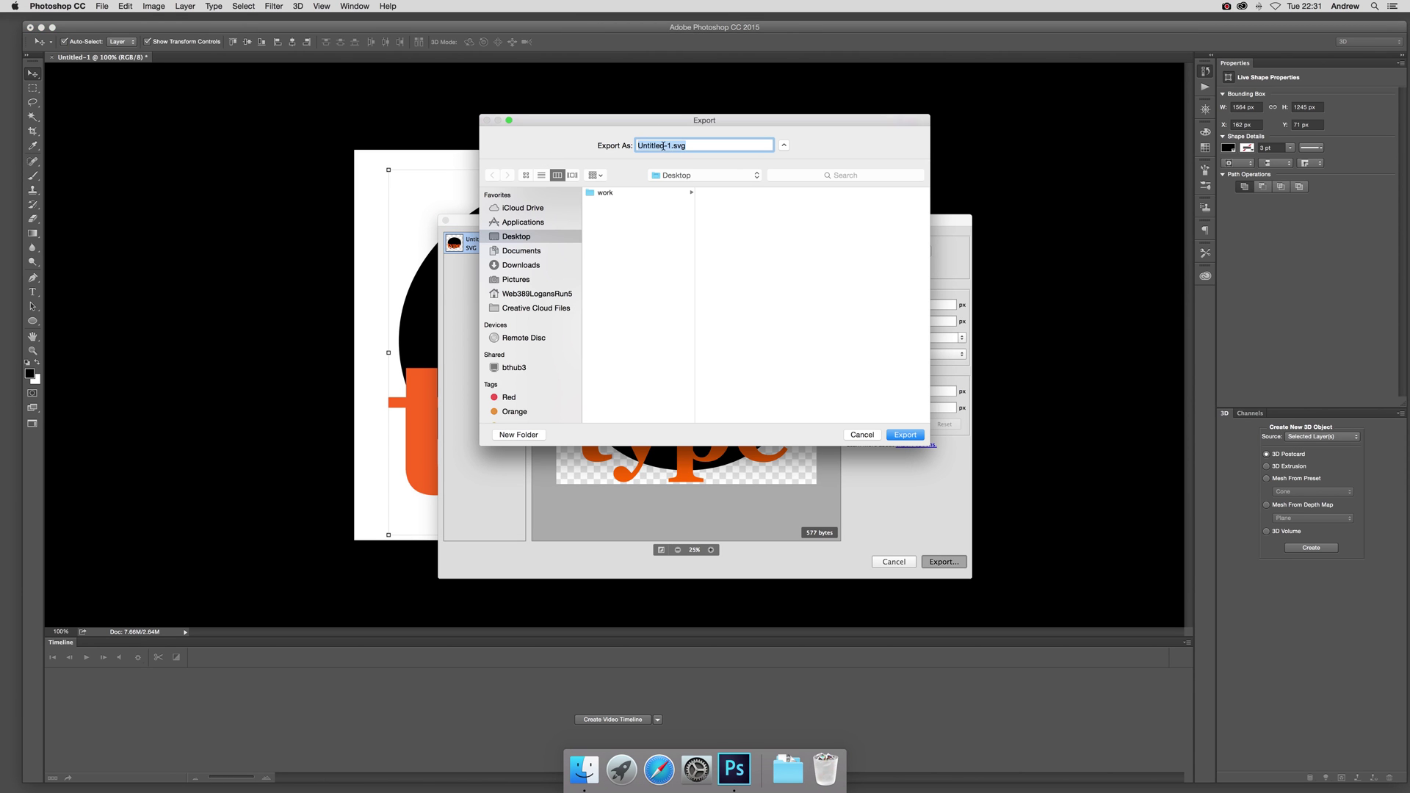
- Save the SVG export to the Desktop as 1.svg
click(663, 146)
drag(672, 145, 605, 139)
text(1)
key(Return)
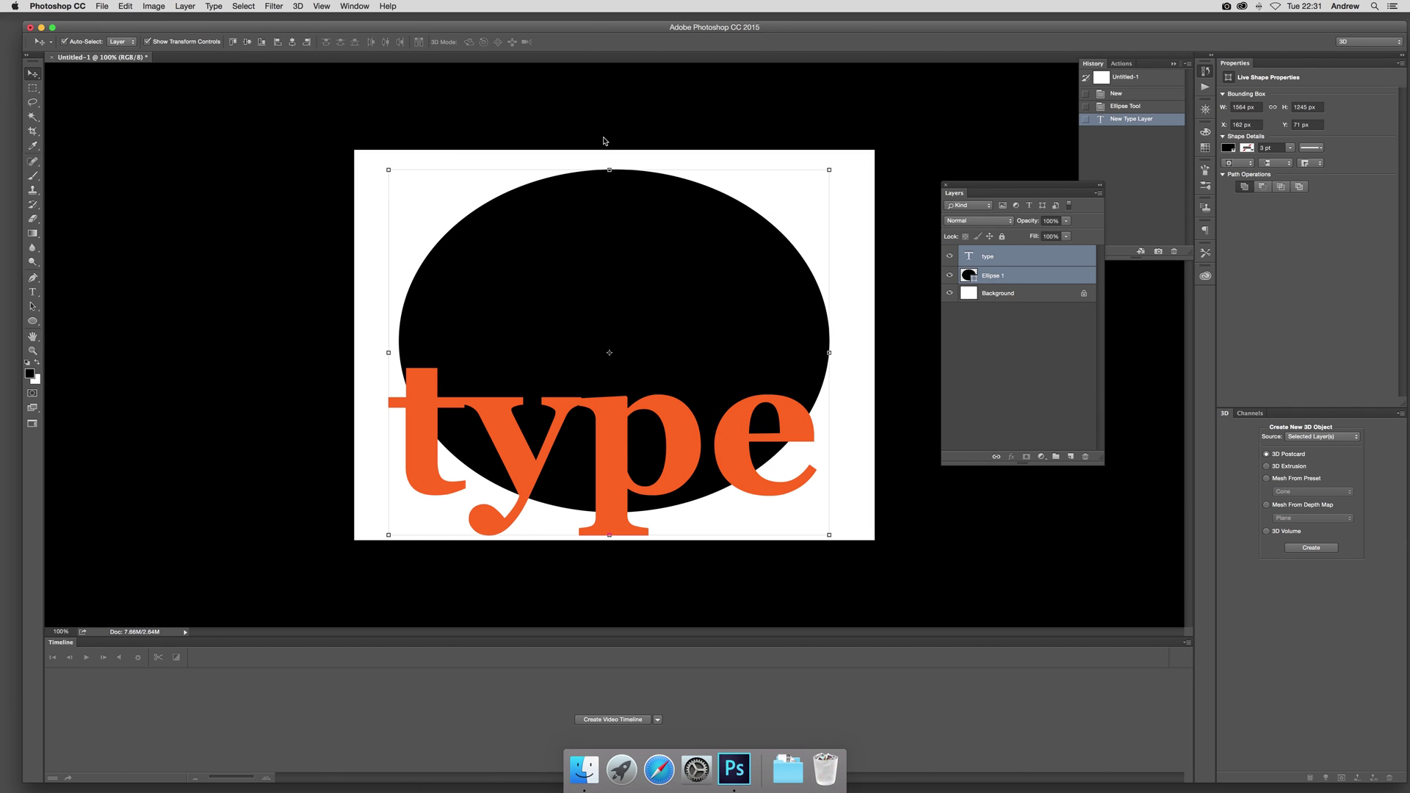
- In Finder, open 1.svg from the Desktop with Brackets via Open With
key(super+Tab)
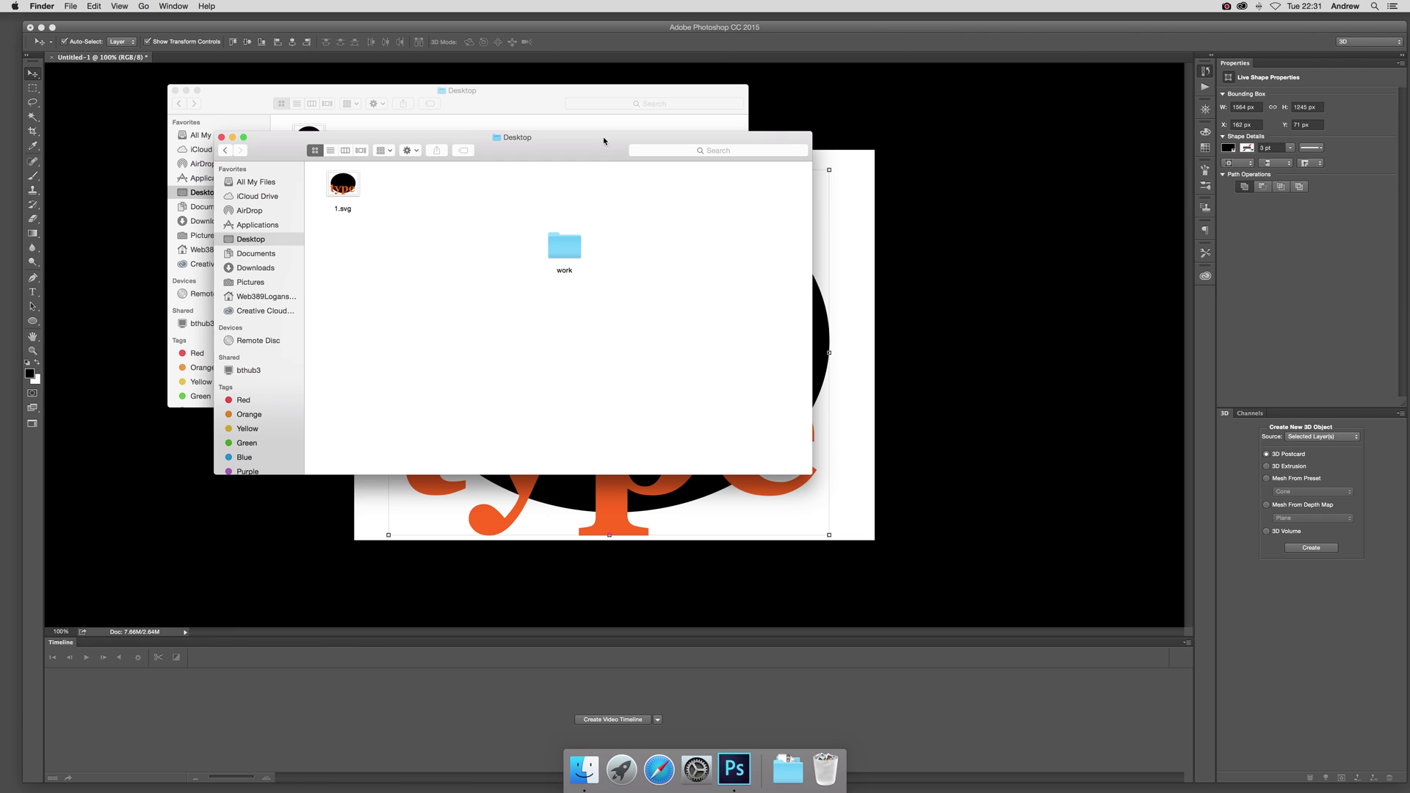
click(352, 188)
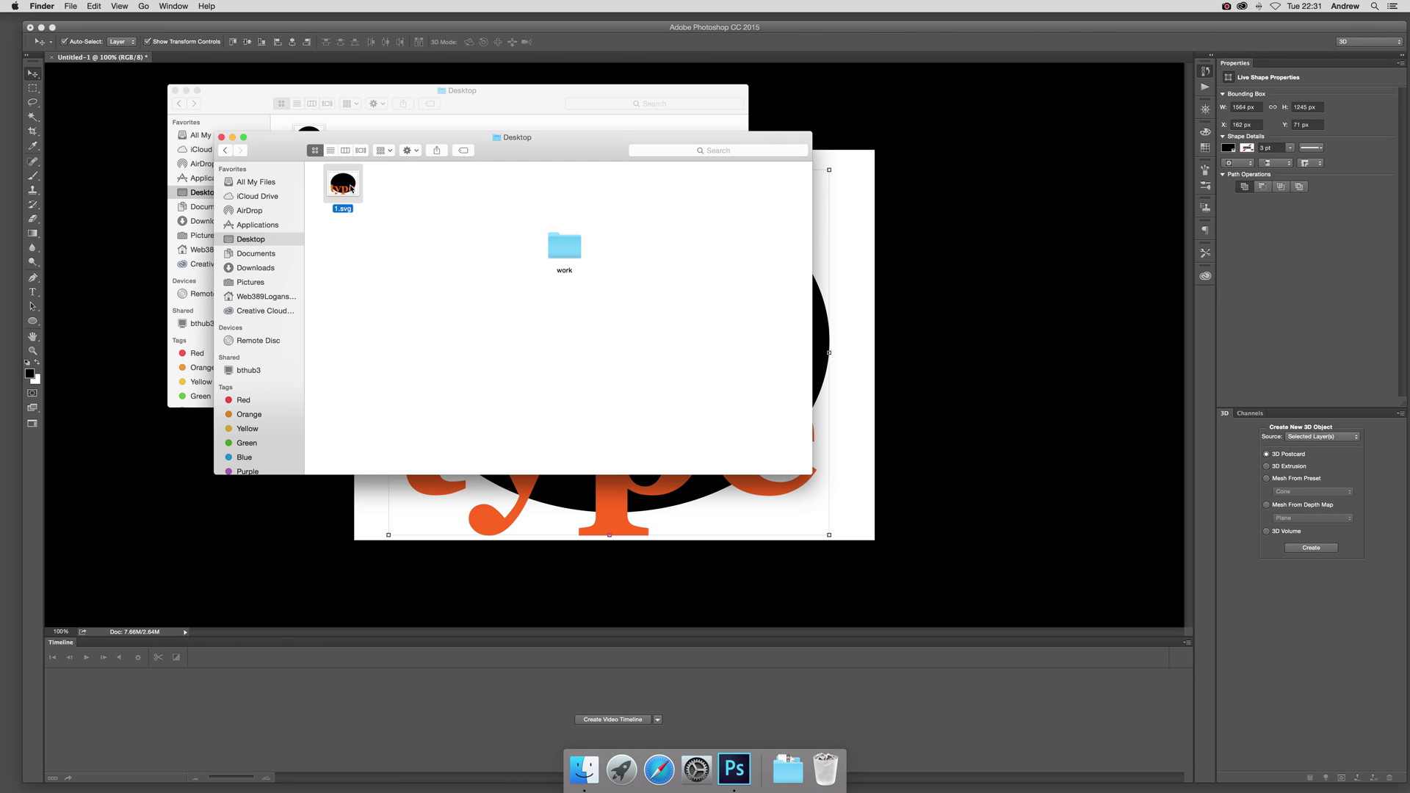
right_click(340, 191)
mouse_move(433, 200)
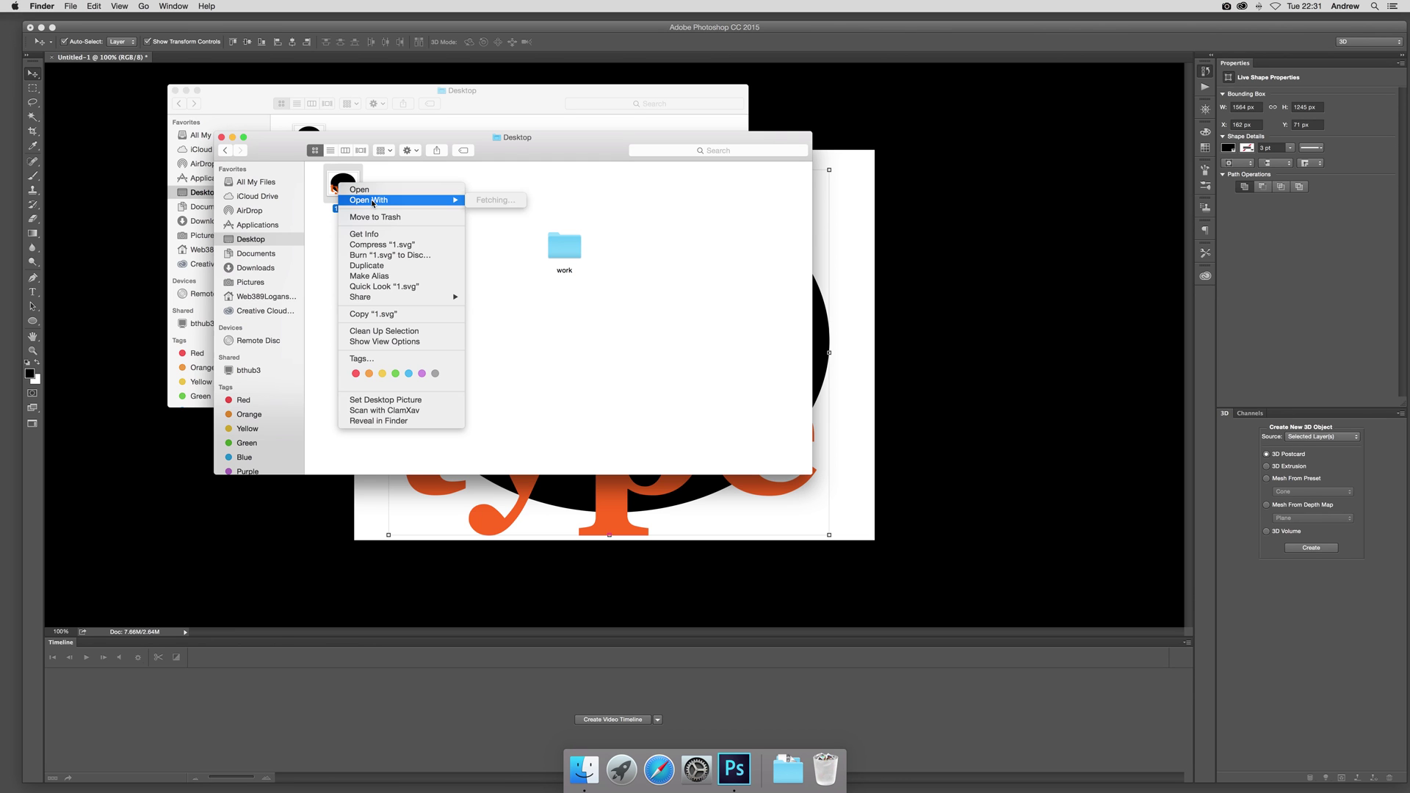
click(532, 230)
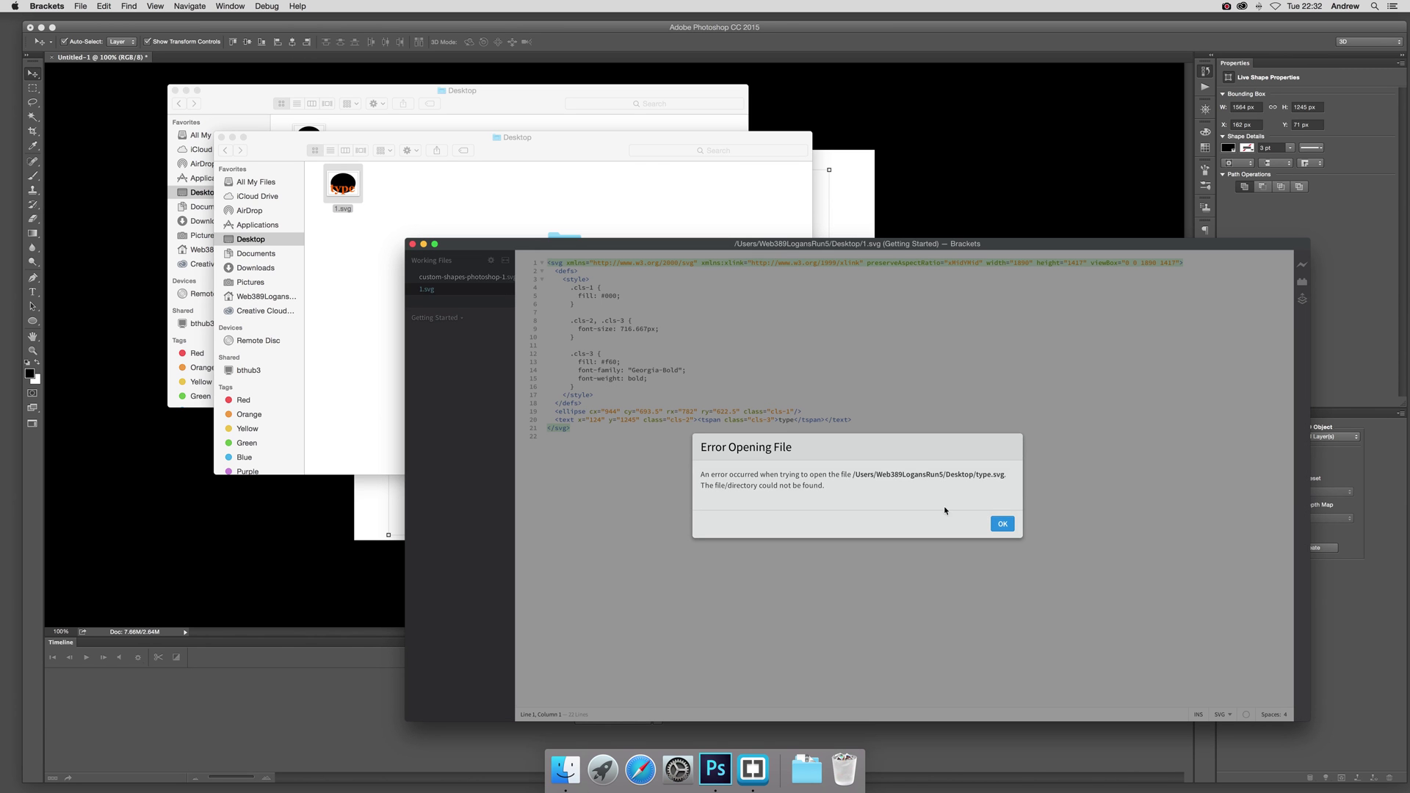
- Dismiss the type.svg not-found error and review 1.svg's ellipse and Georgia-Bold text markup
click(1002, 525)
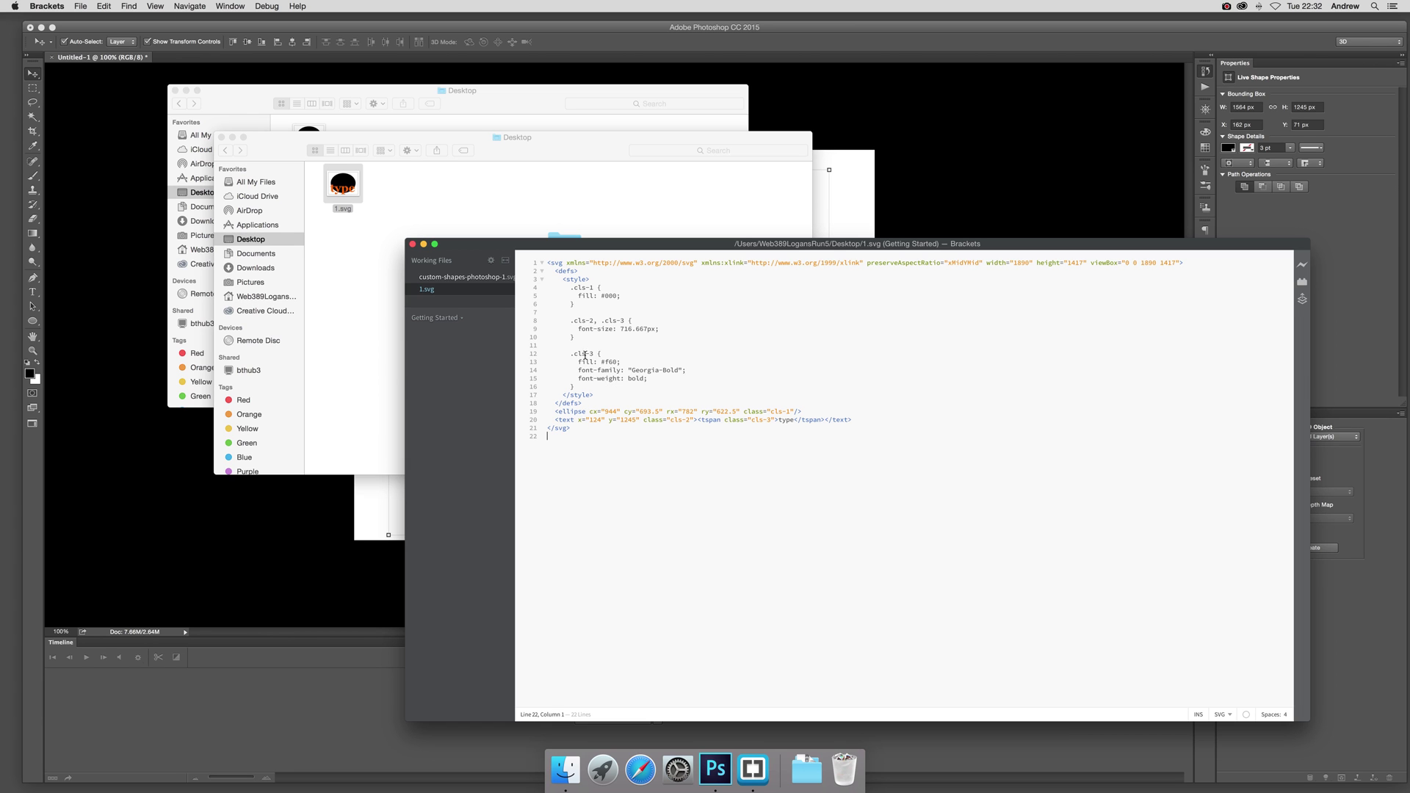
click(401, 330)
- Return to Photoshop and select only the orange 'type' text layer
key(super+Tab)
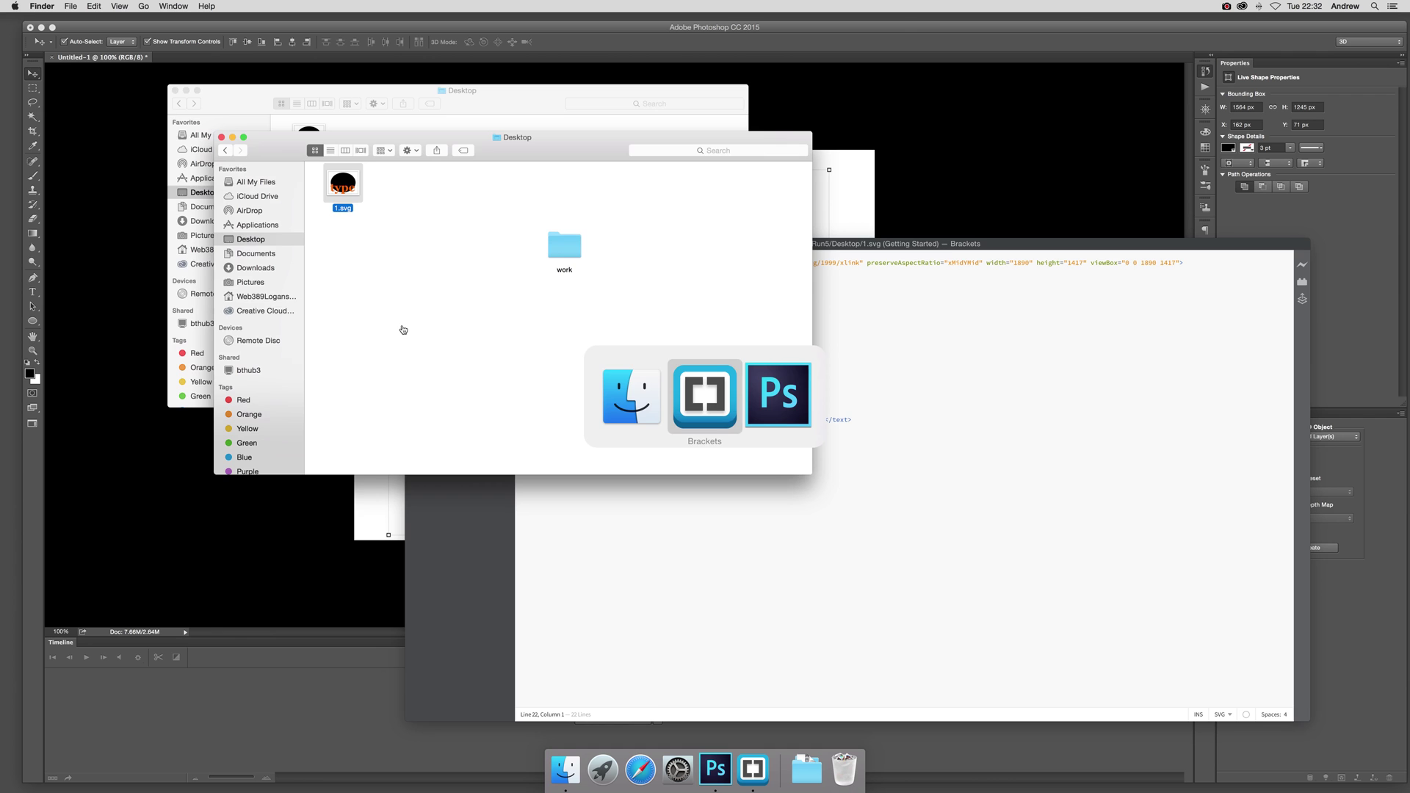
key(super+Tab)
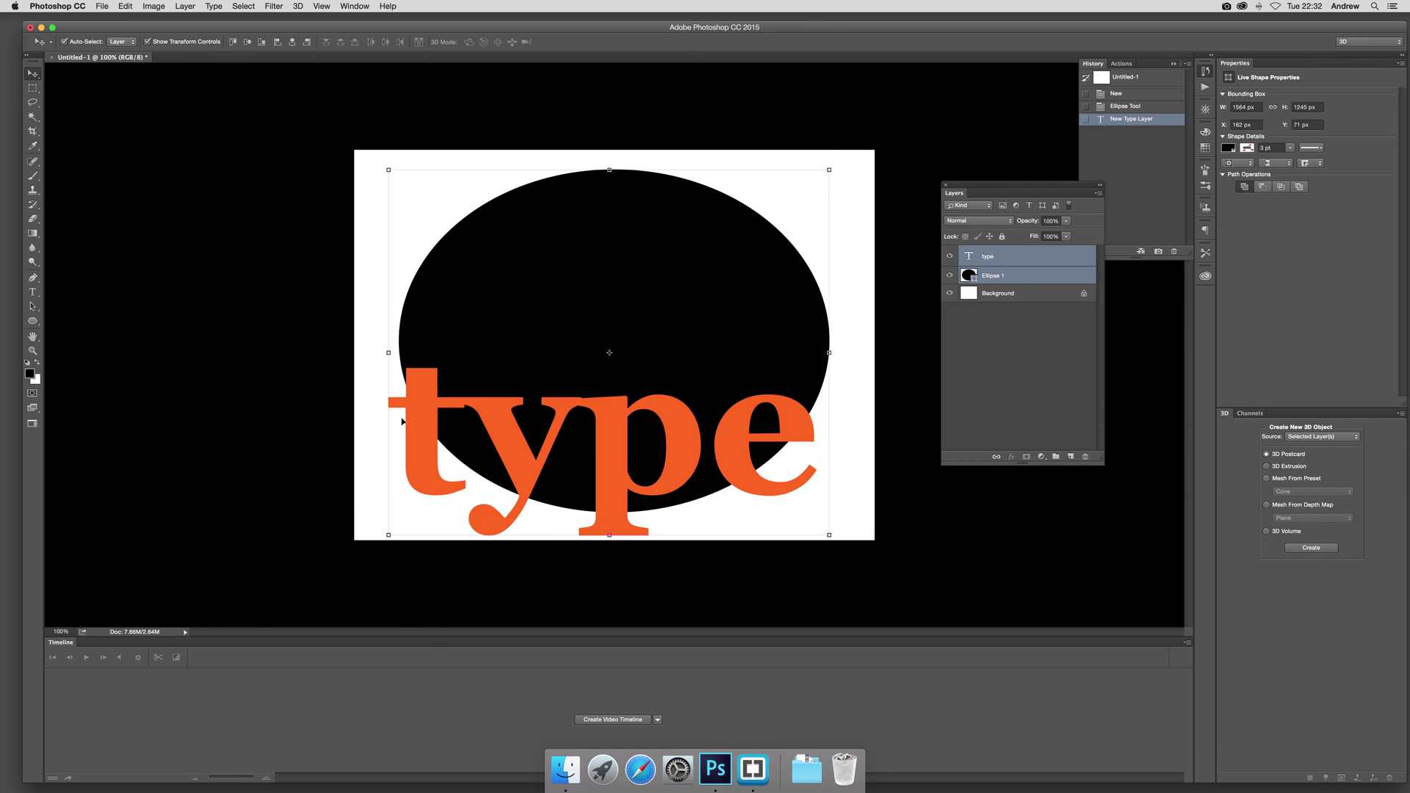
click(296, 352)
click(423, 406)
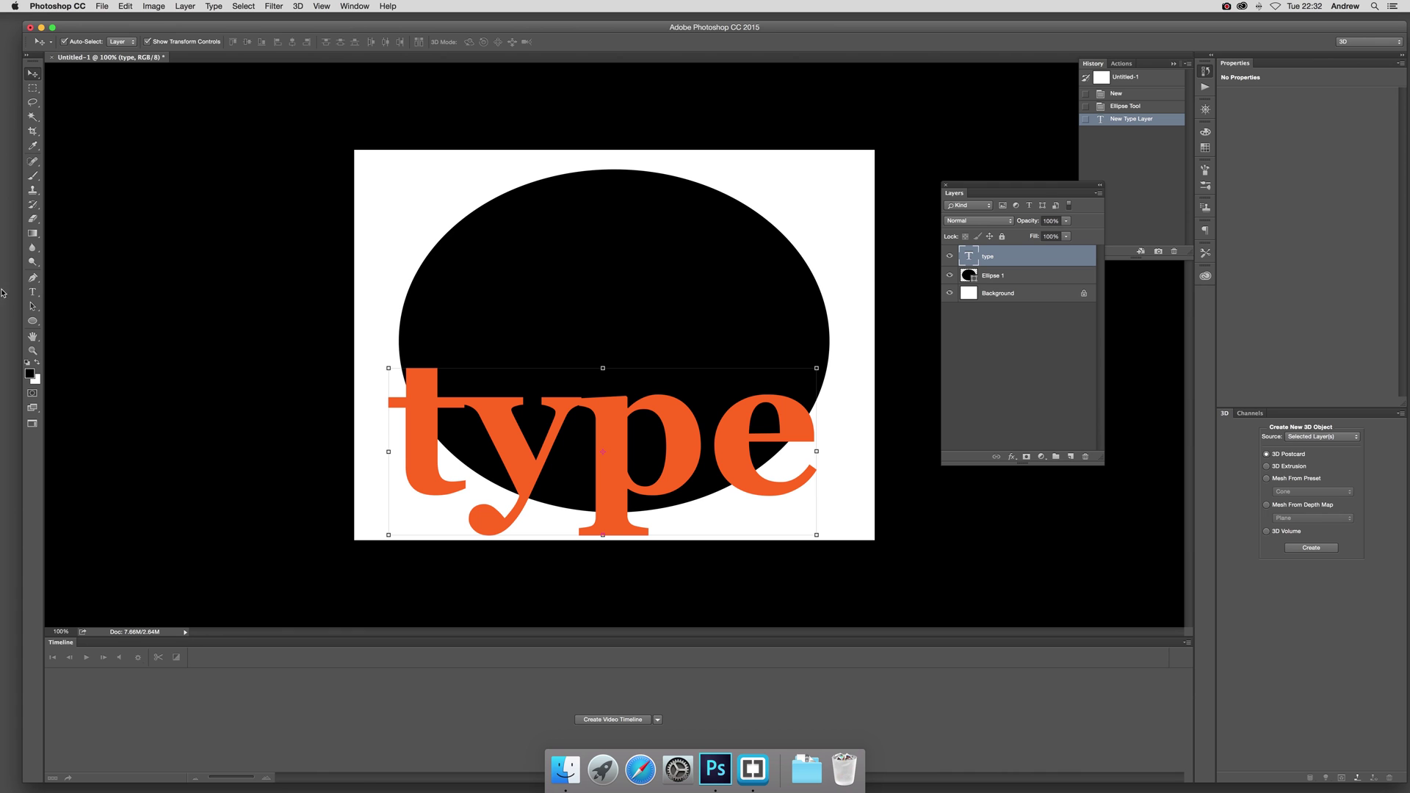
- Change the word 'type' from Georgia Bold to Arial Regular and commit the edit
click(32, 291)
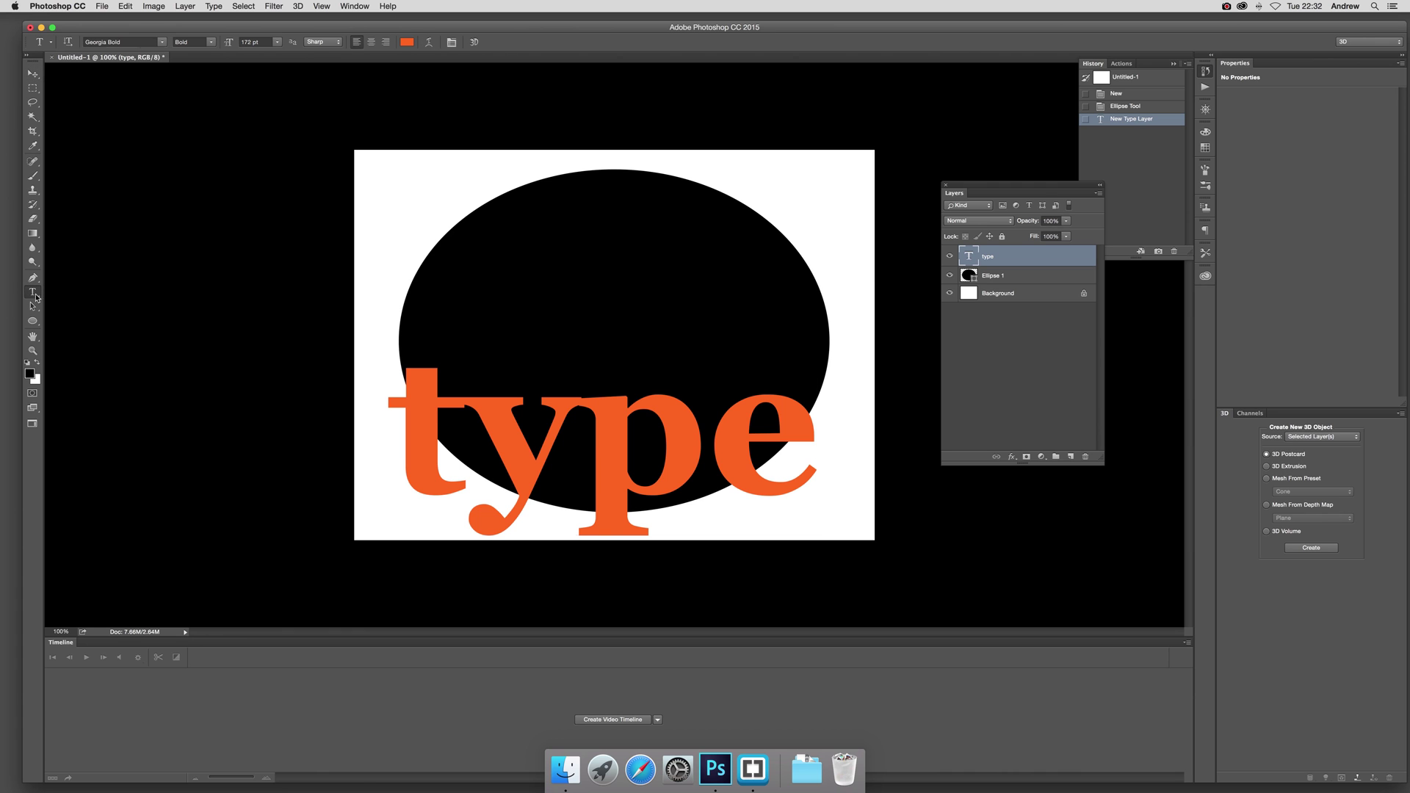
double_click(411, 451)
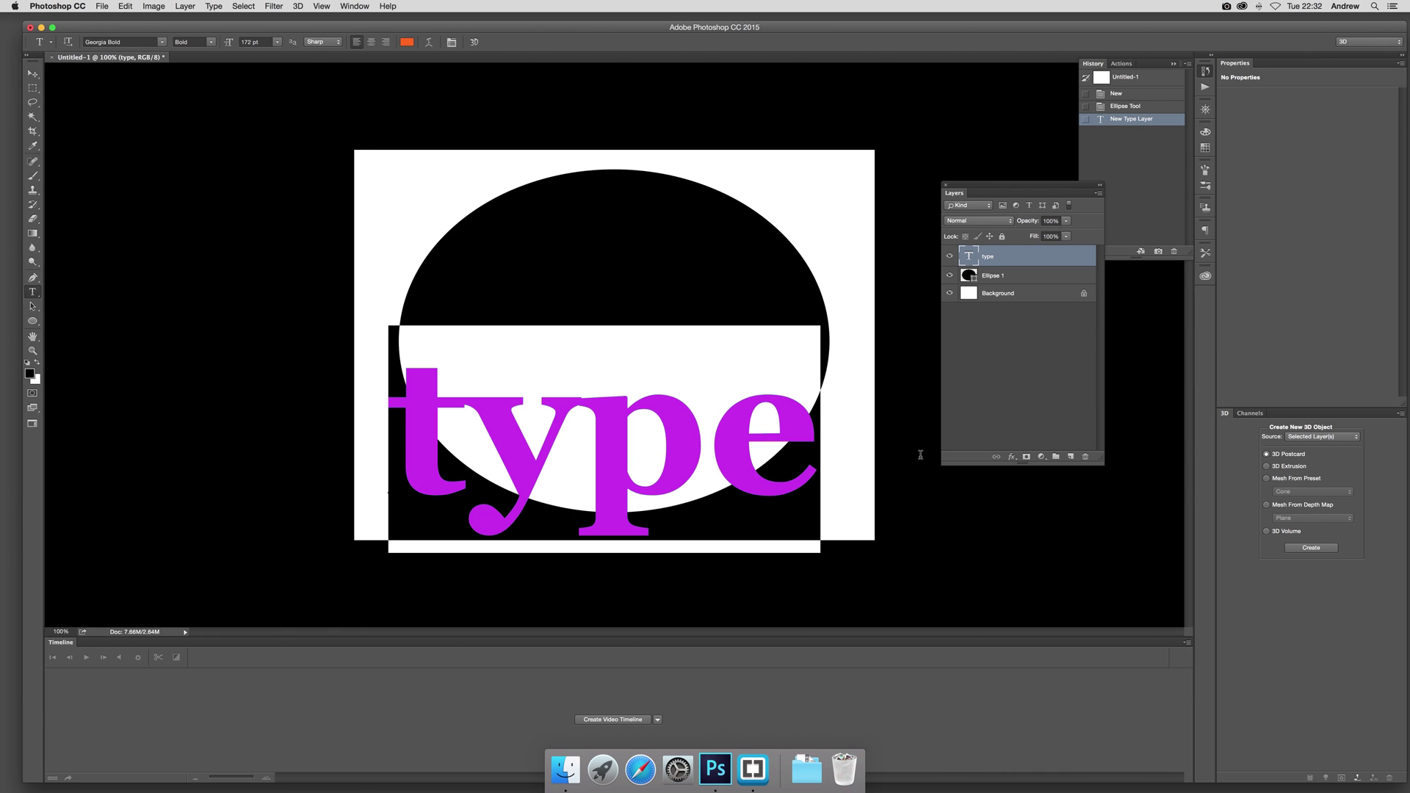
click(147, 40)
scroll(190, 120, up, 10)
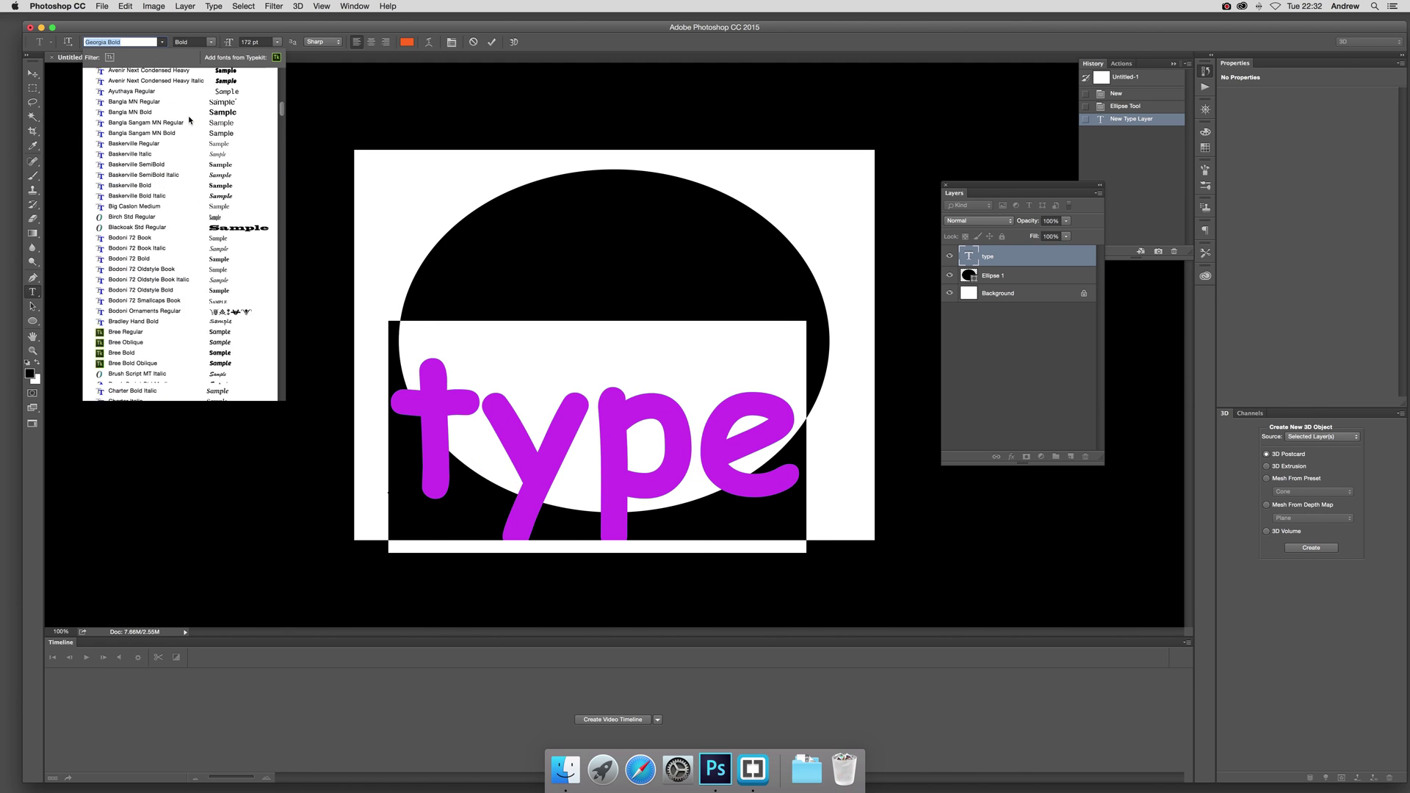
scroll(189, 120, up, 8)
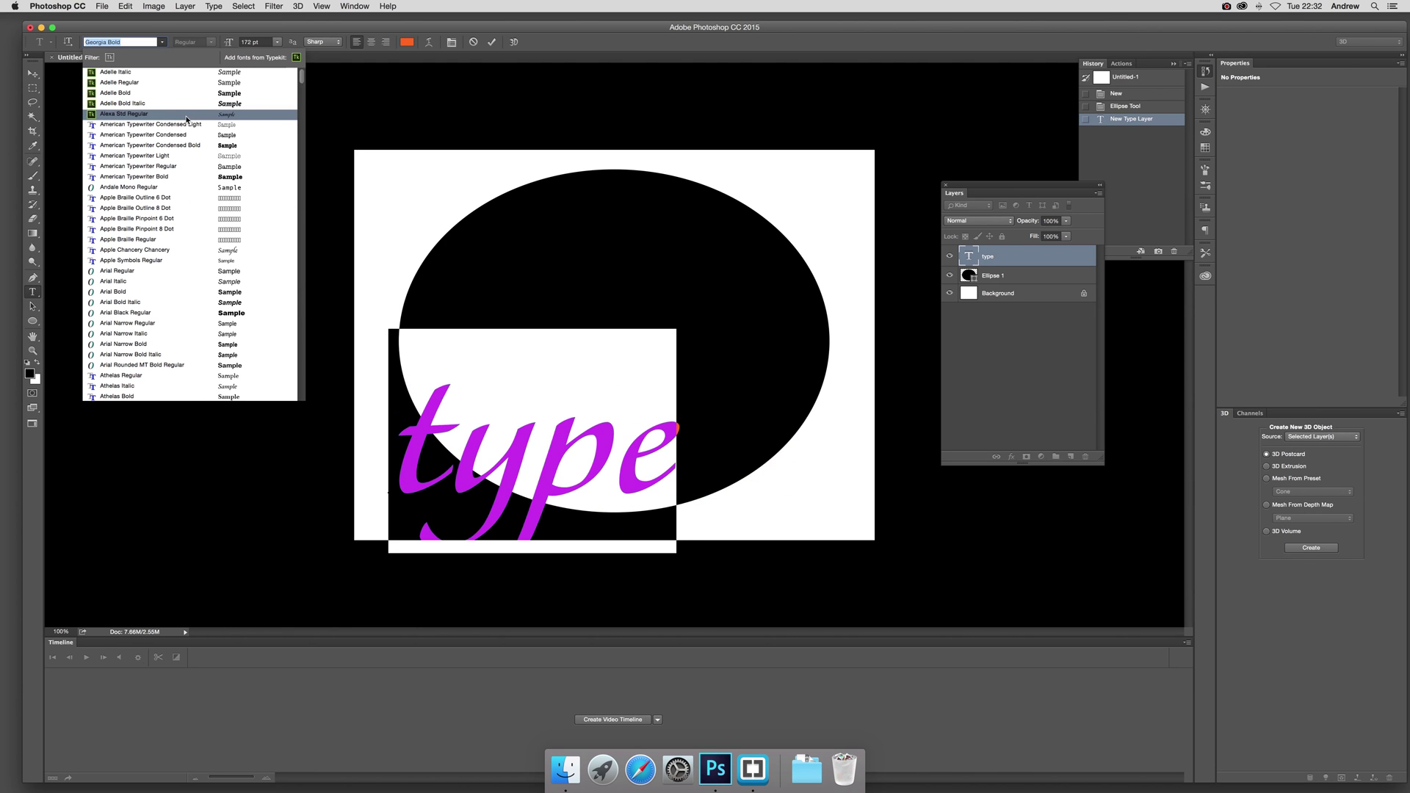
click(120, 271)
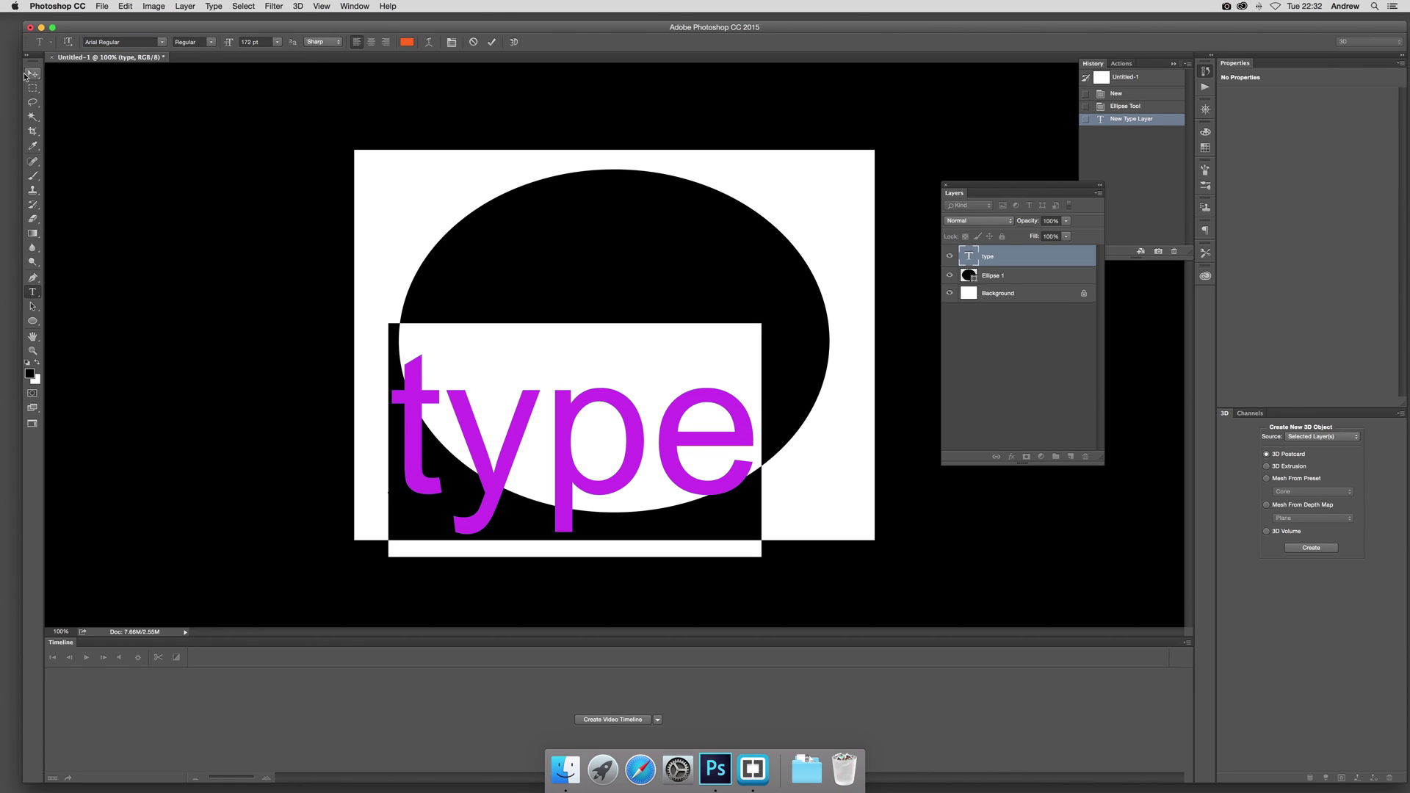
click(491, 42)
- Export the Arial version of the artwork as SVG file 2 on the Desktop
click(102, 6)
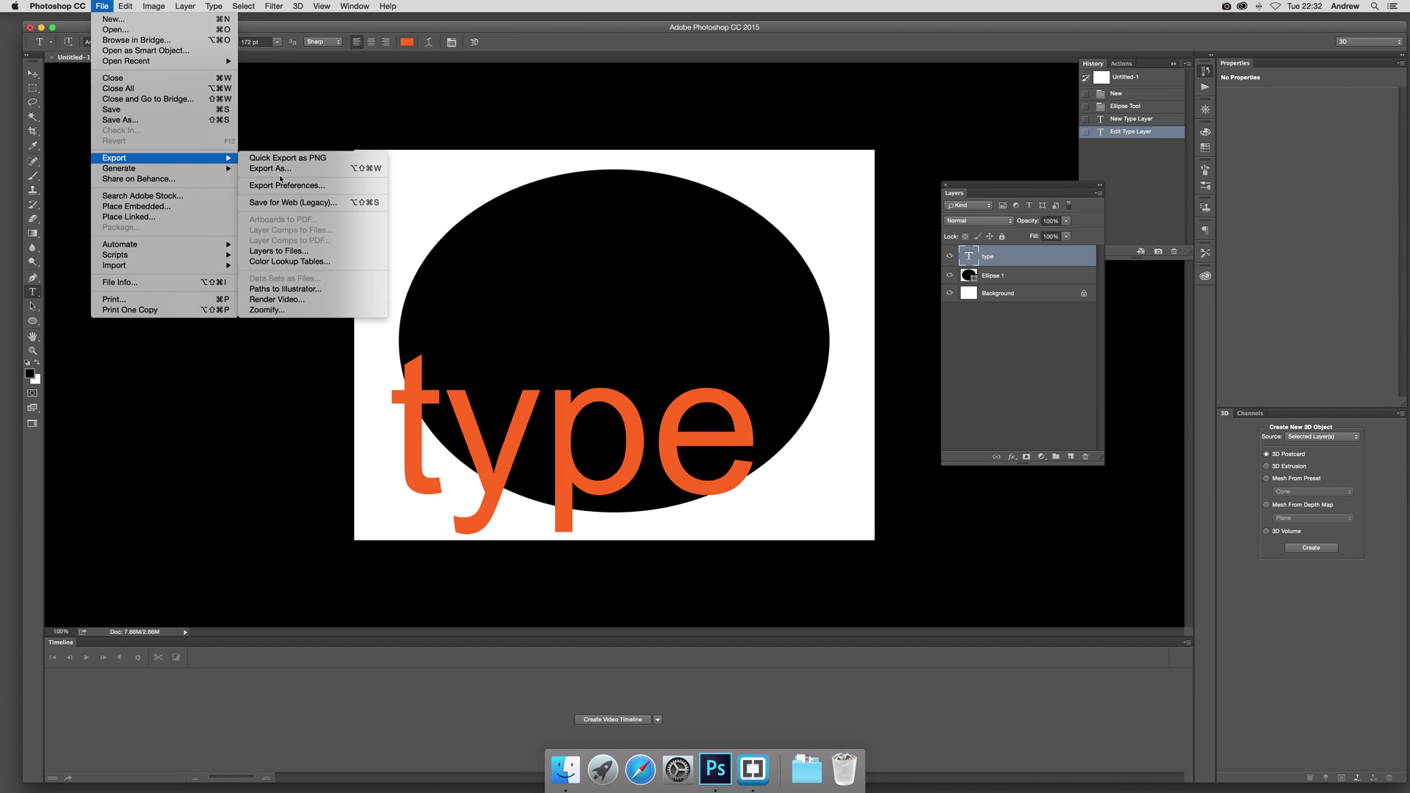
click(570, 250)
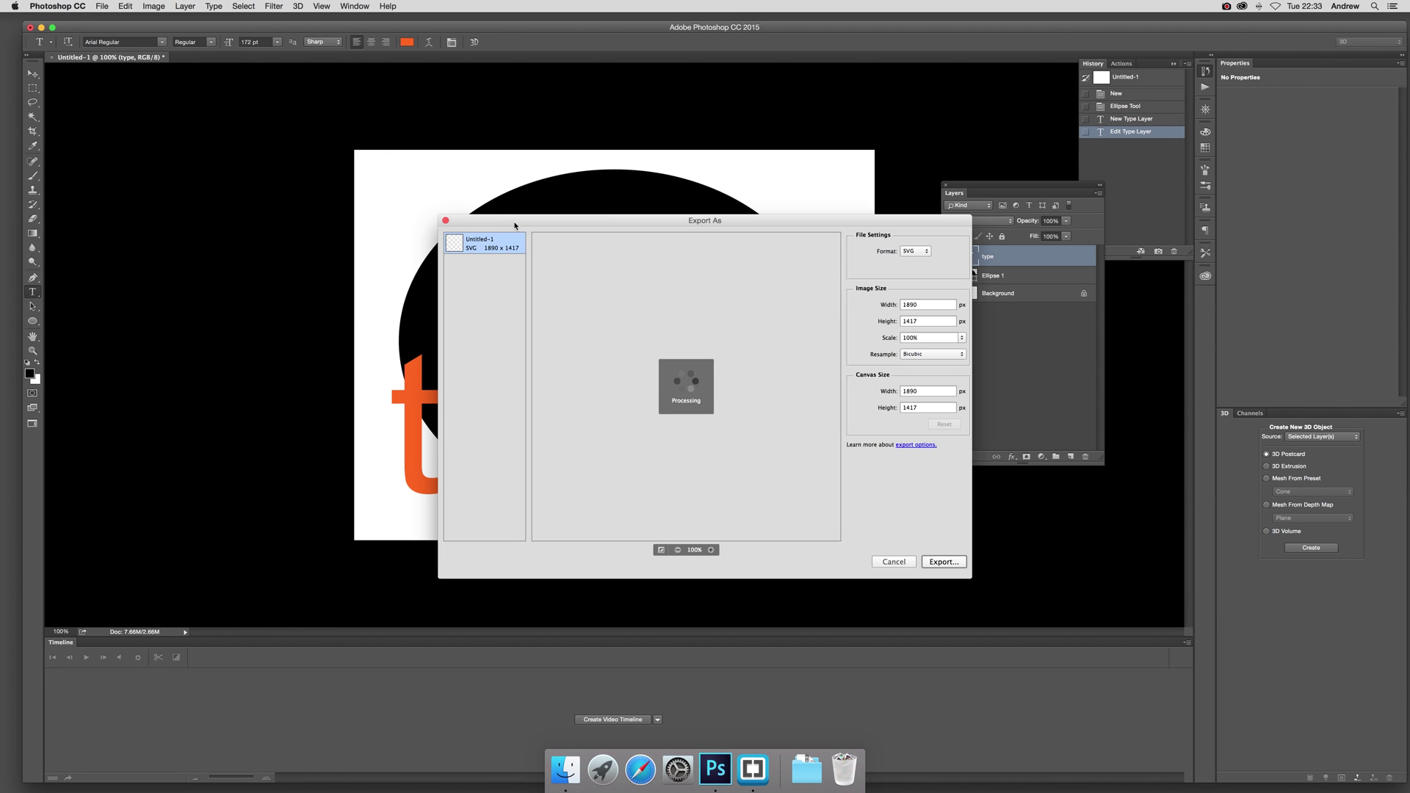
click(936, 562)
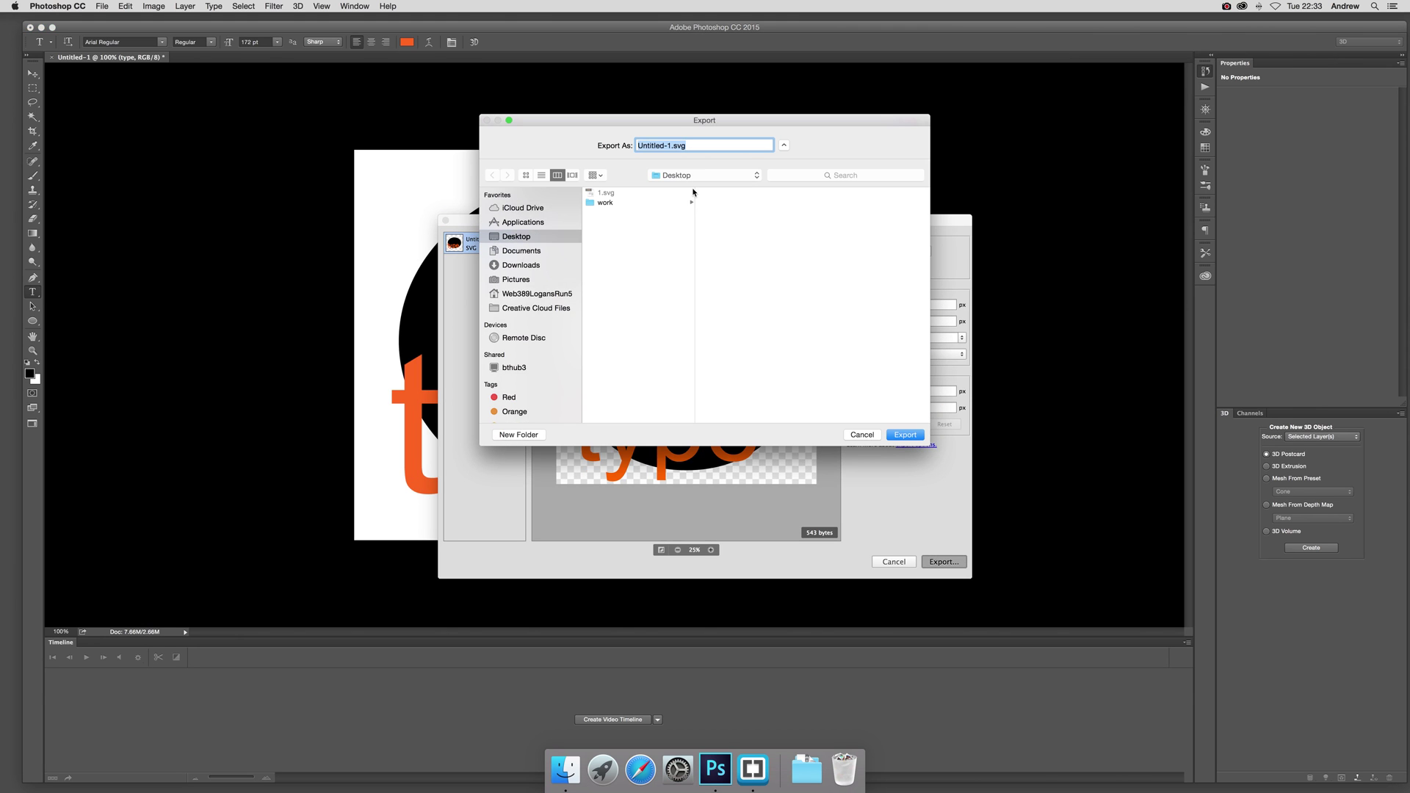
click(908, 435)
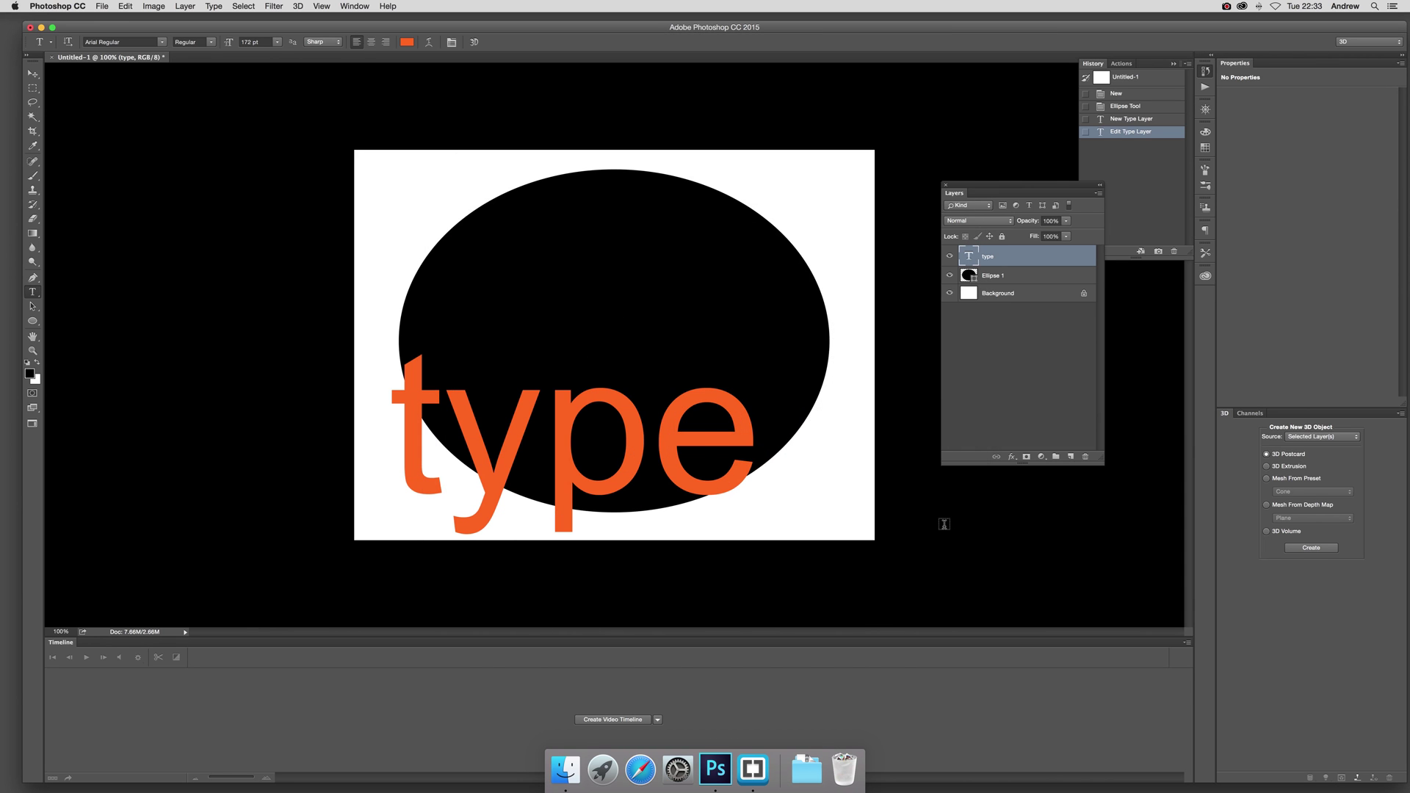
key(super+Tab)
key(super+Tab)
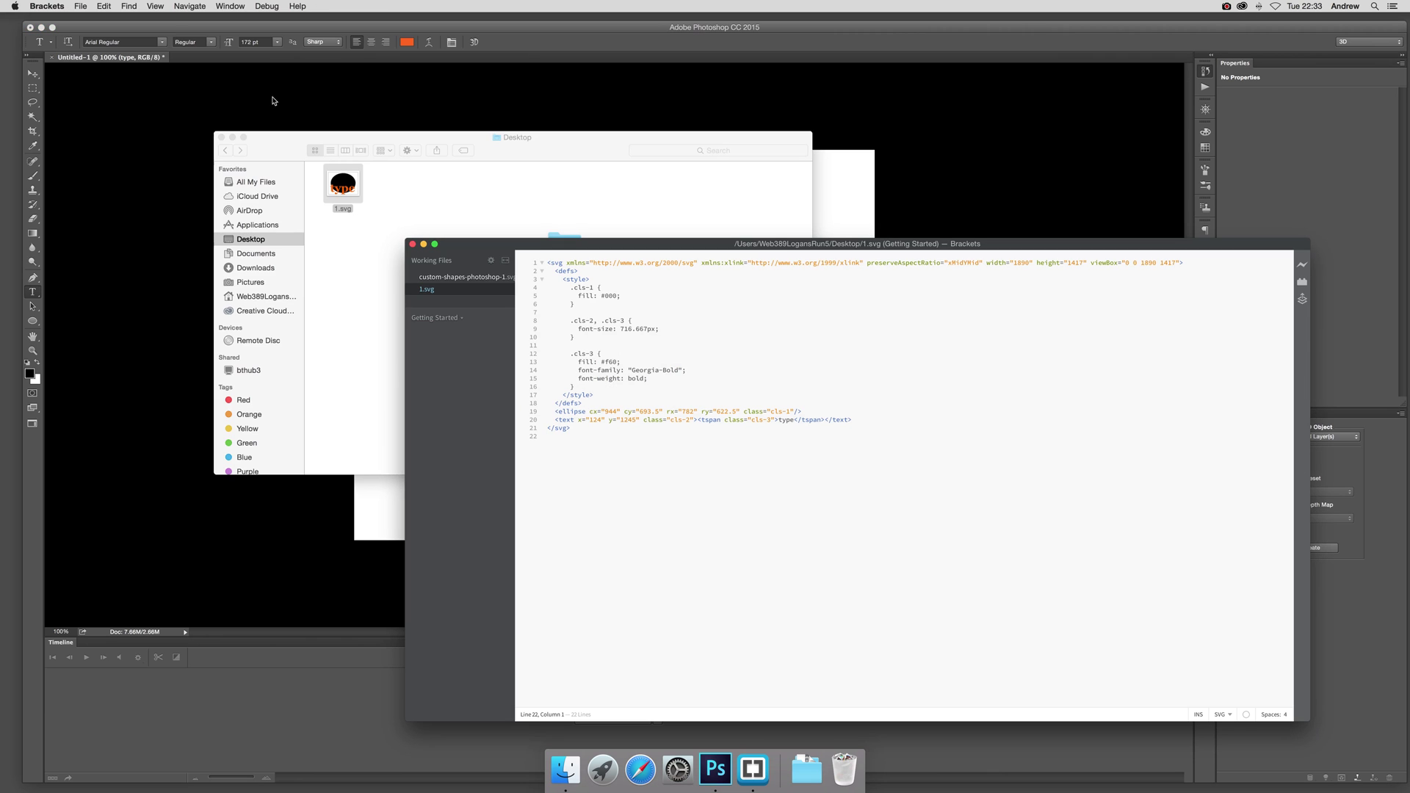
- Open 2.svg from the Desktop in Brackets, then revert Photoshop's text to Georgia Bold
click(81, 6)
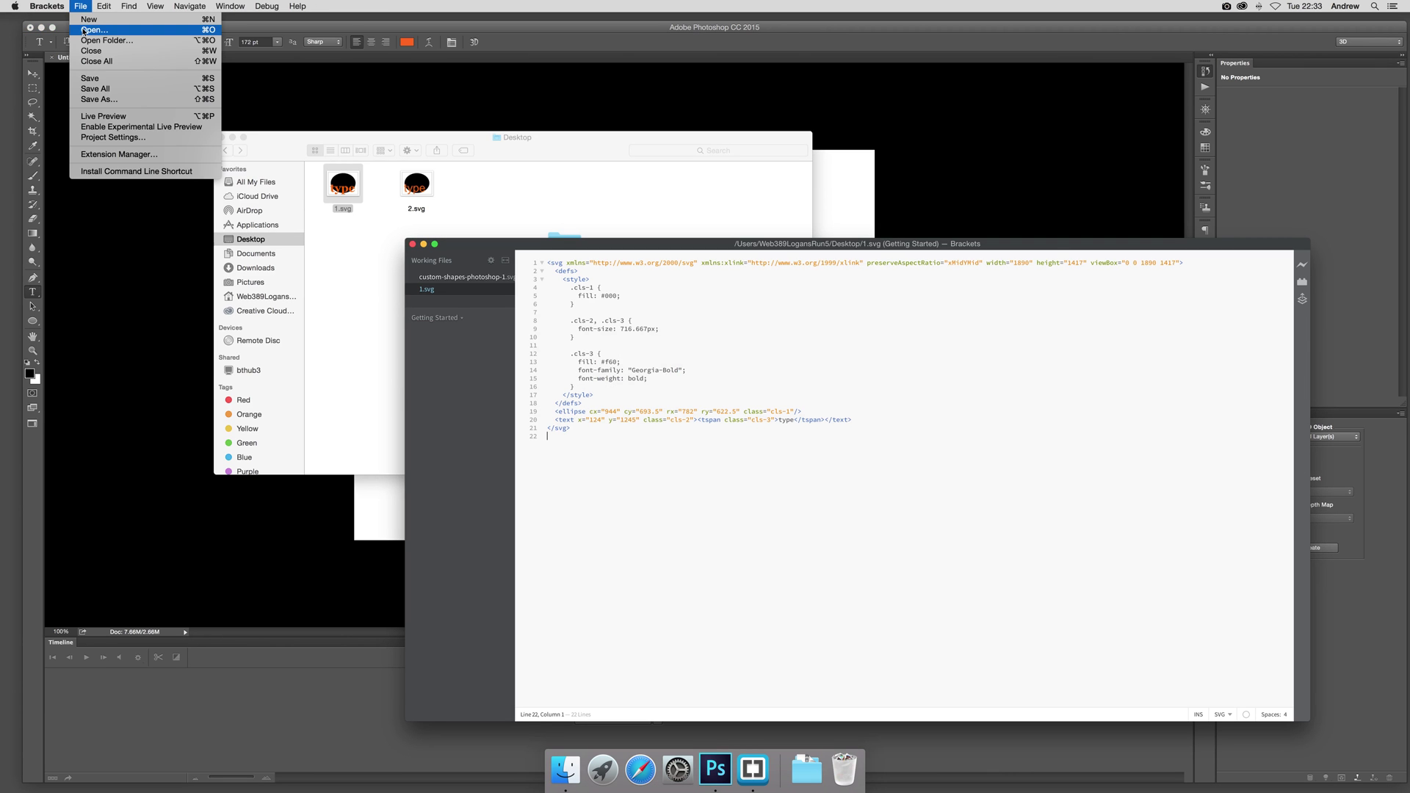
click(96, 35)
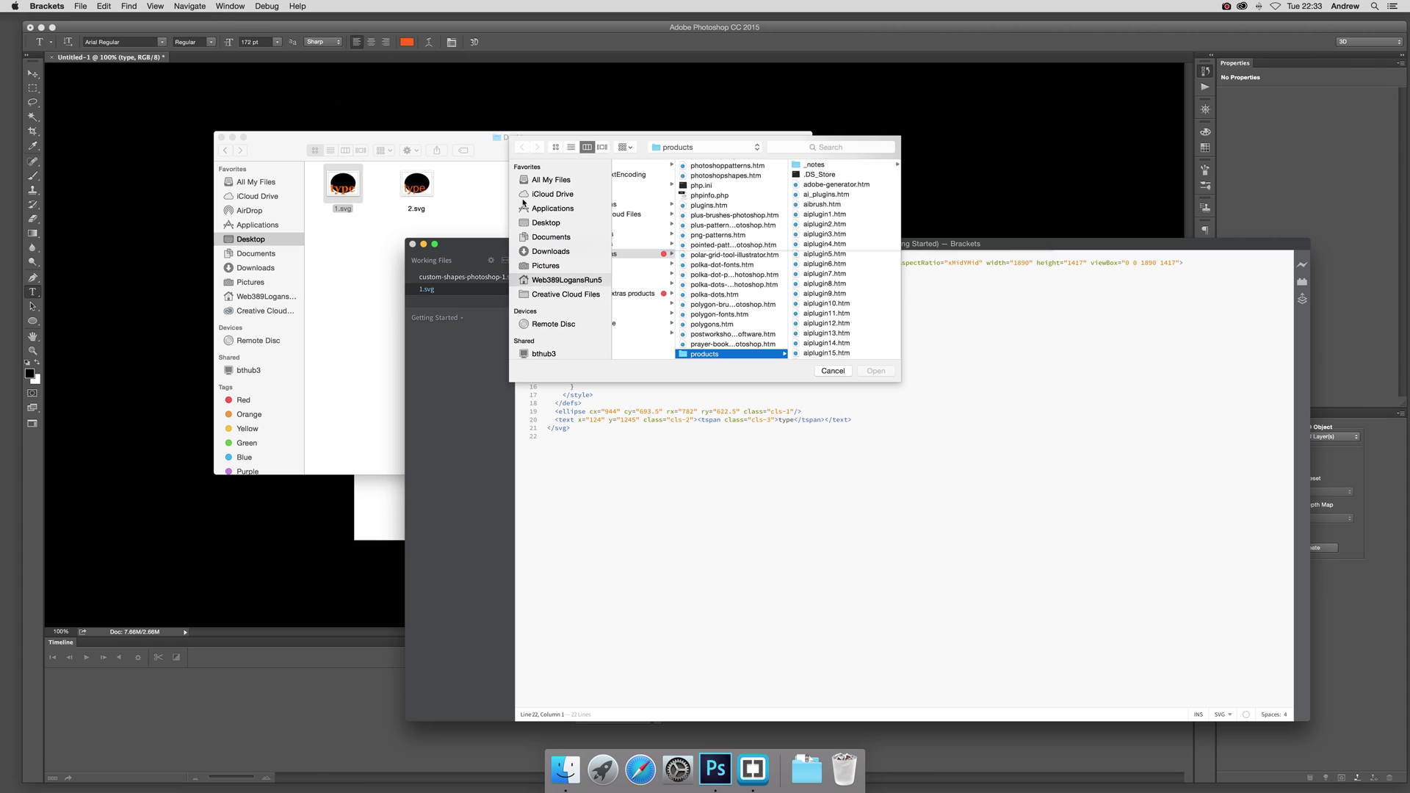
click(545, 222)
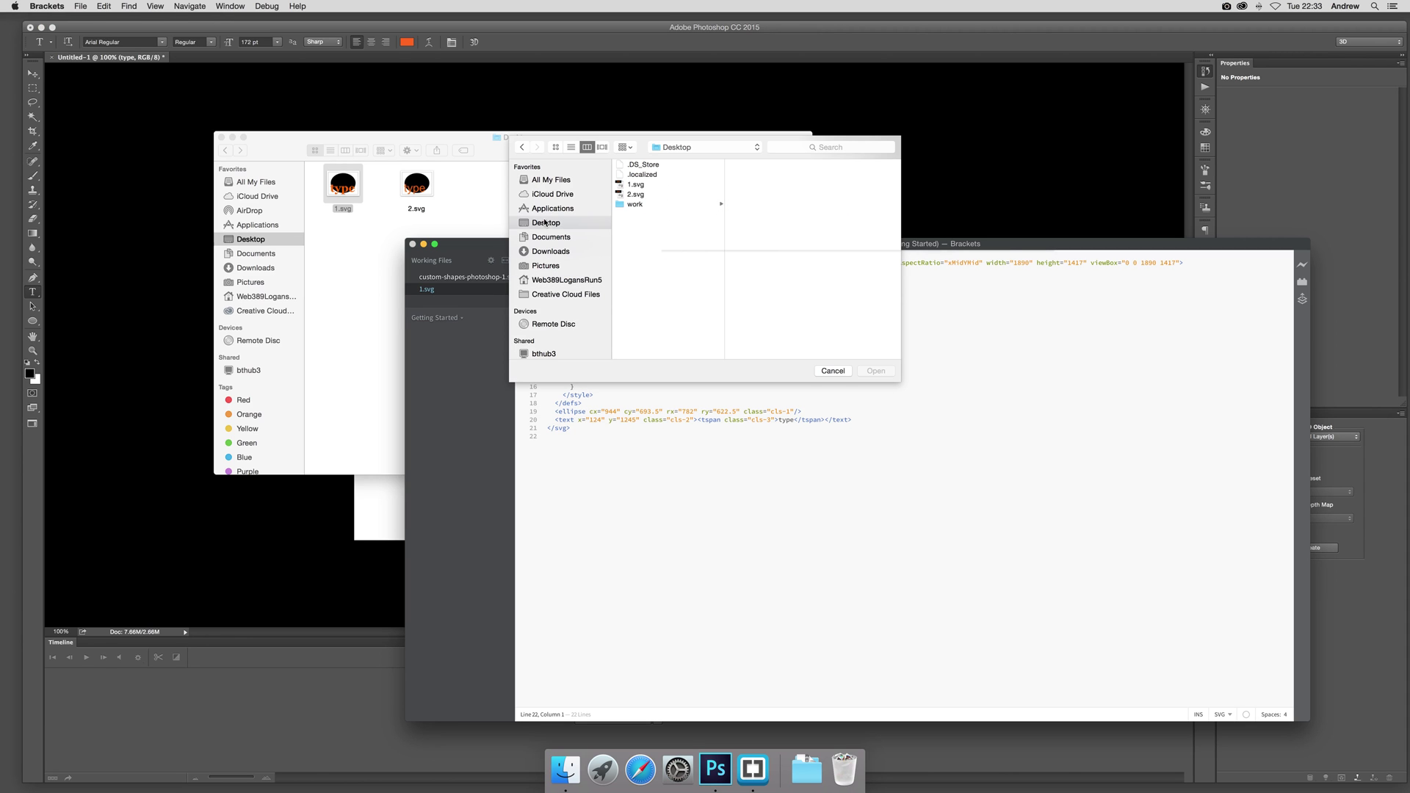
click(636, 194)
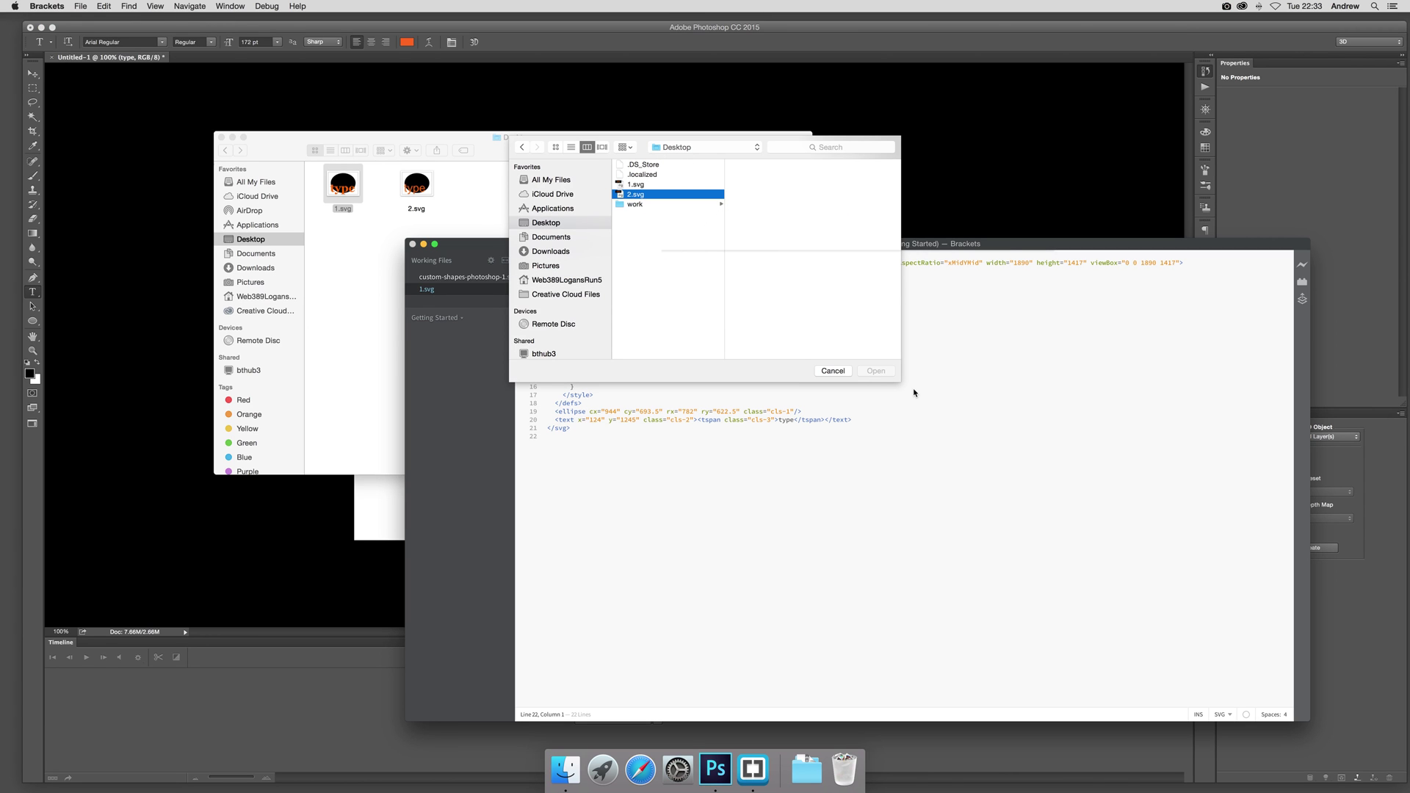
click(877, 371)
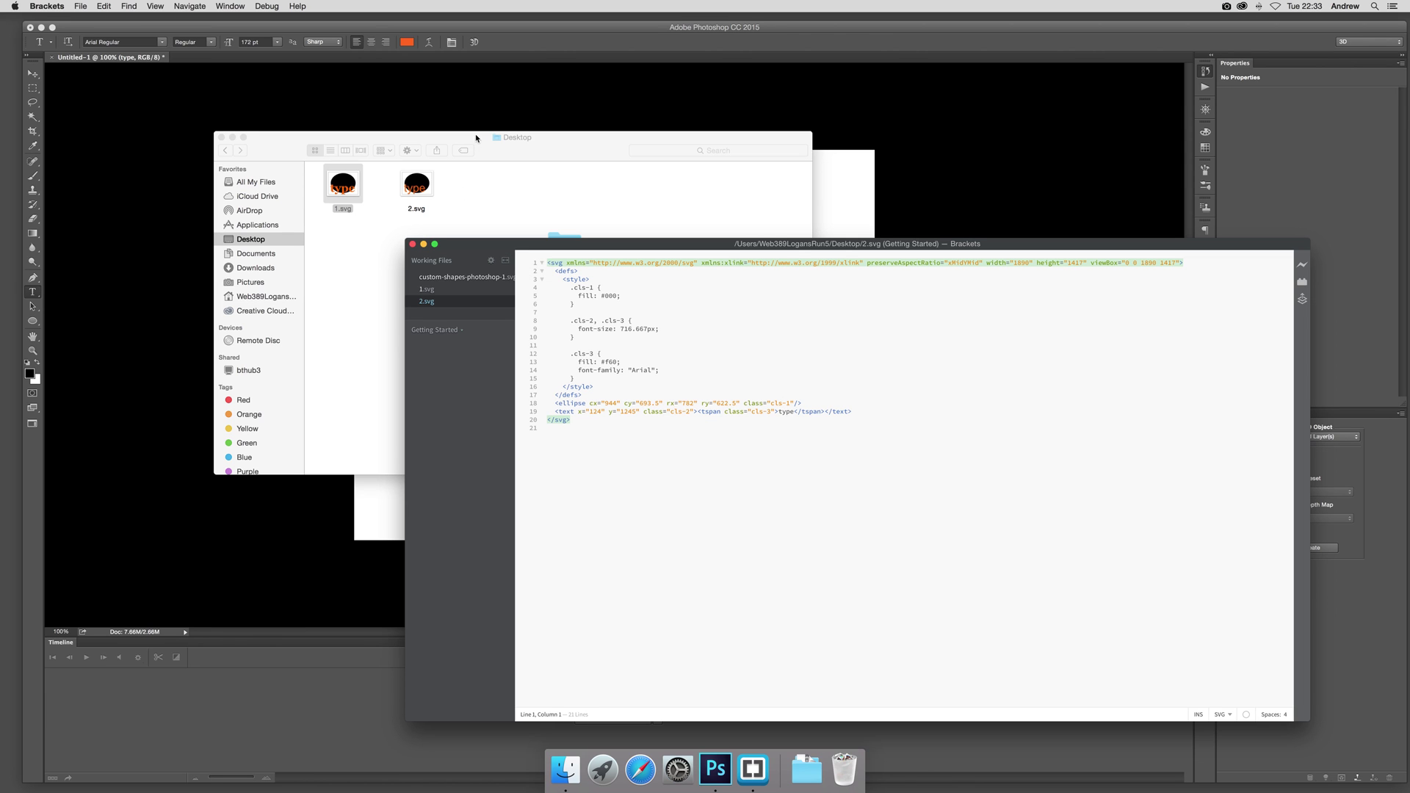
click(421, 101)
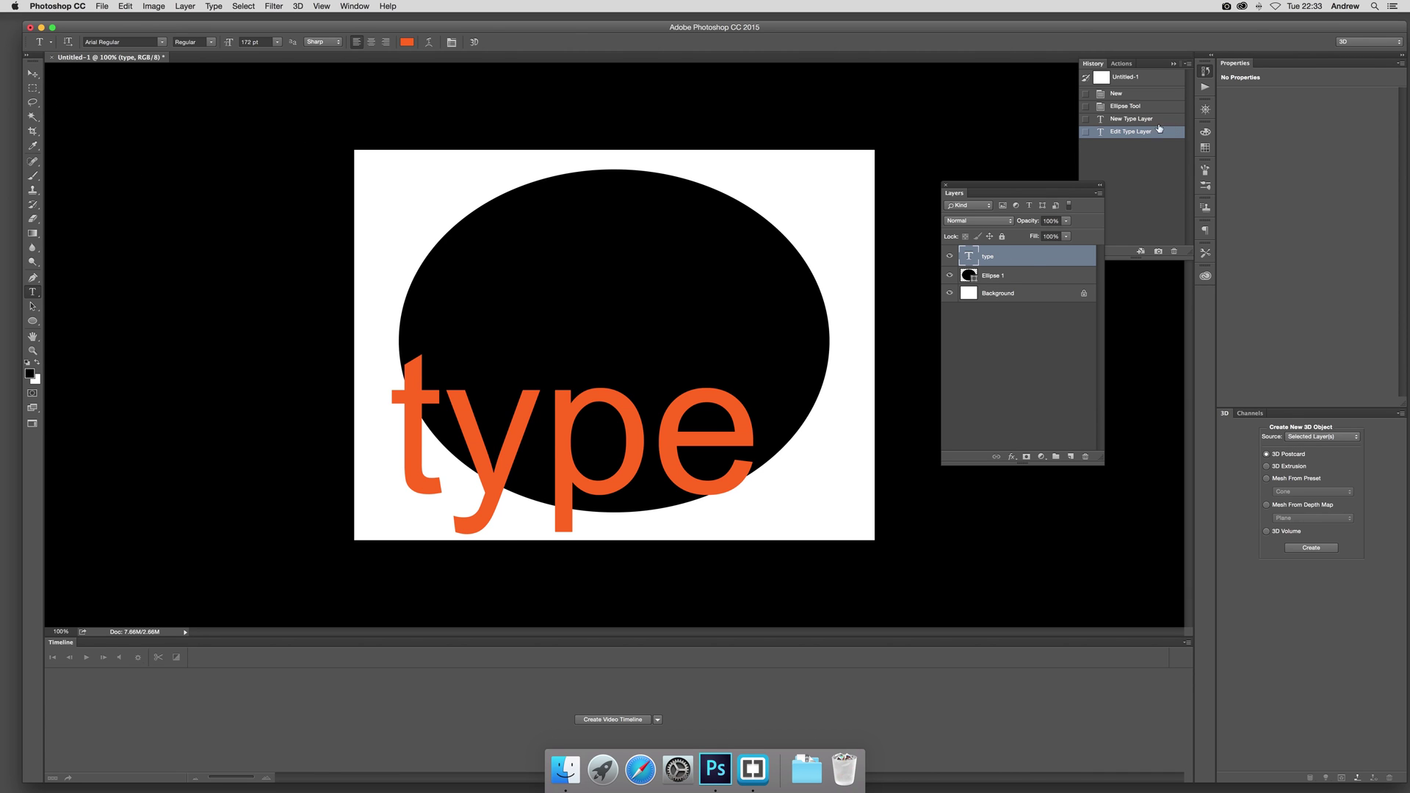
click(1129, 120)
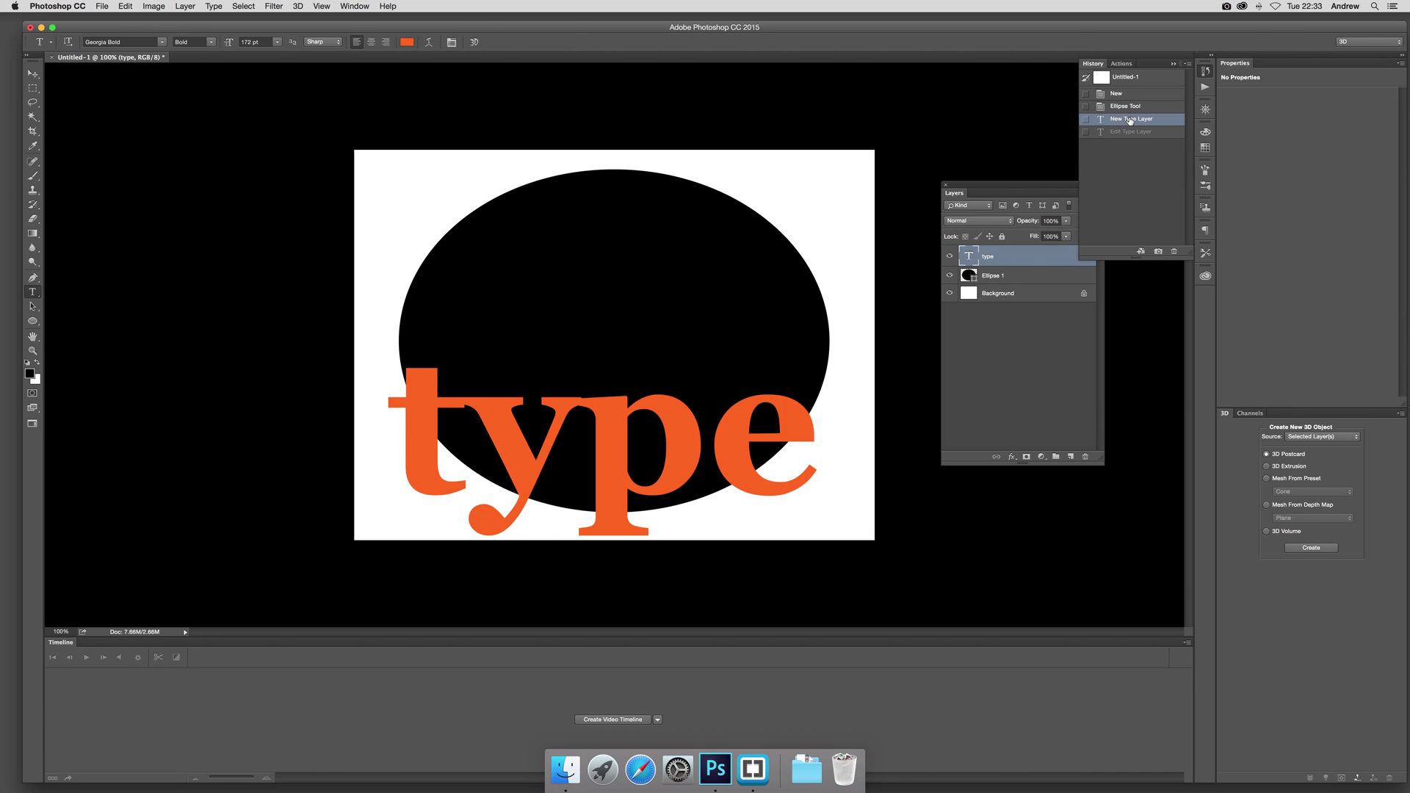
- Convert the Georgia Bold 'type' text layer into a shape with Type > Convert to Shape
click(33, 75)
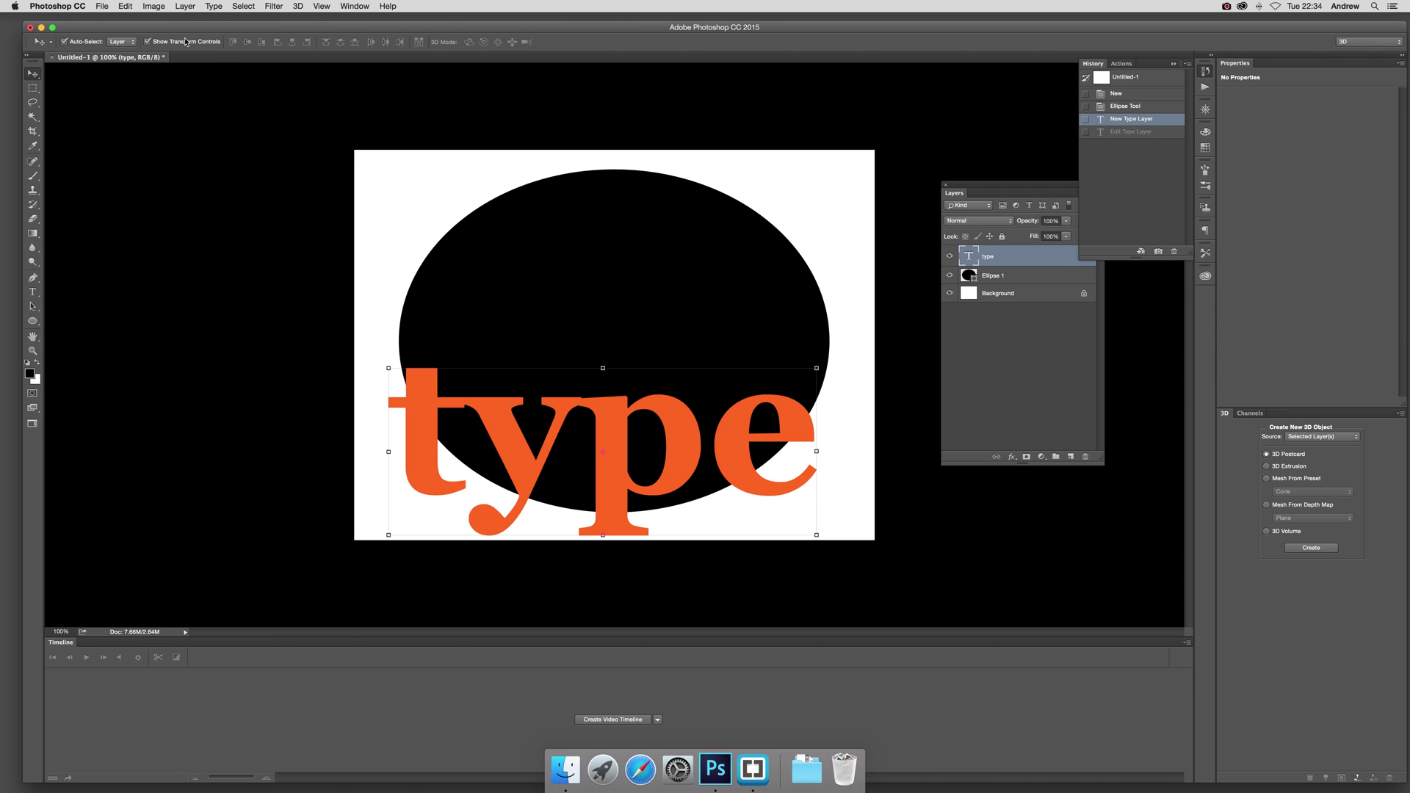
click(214, 6)
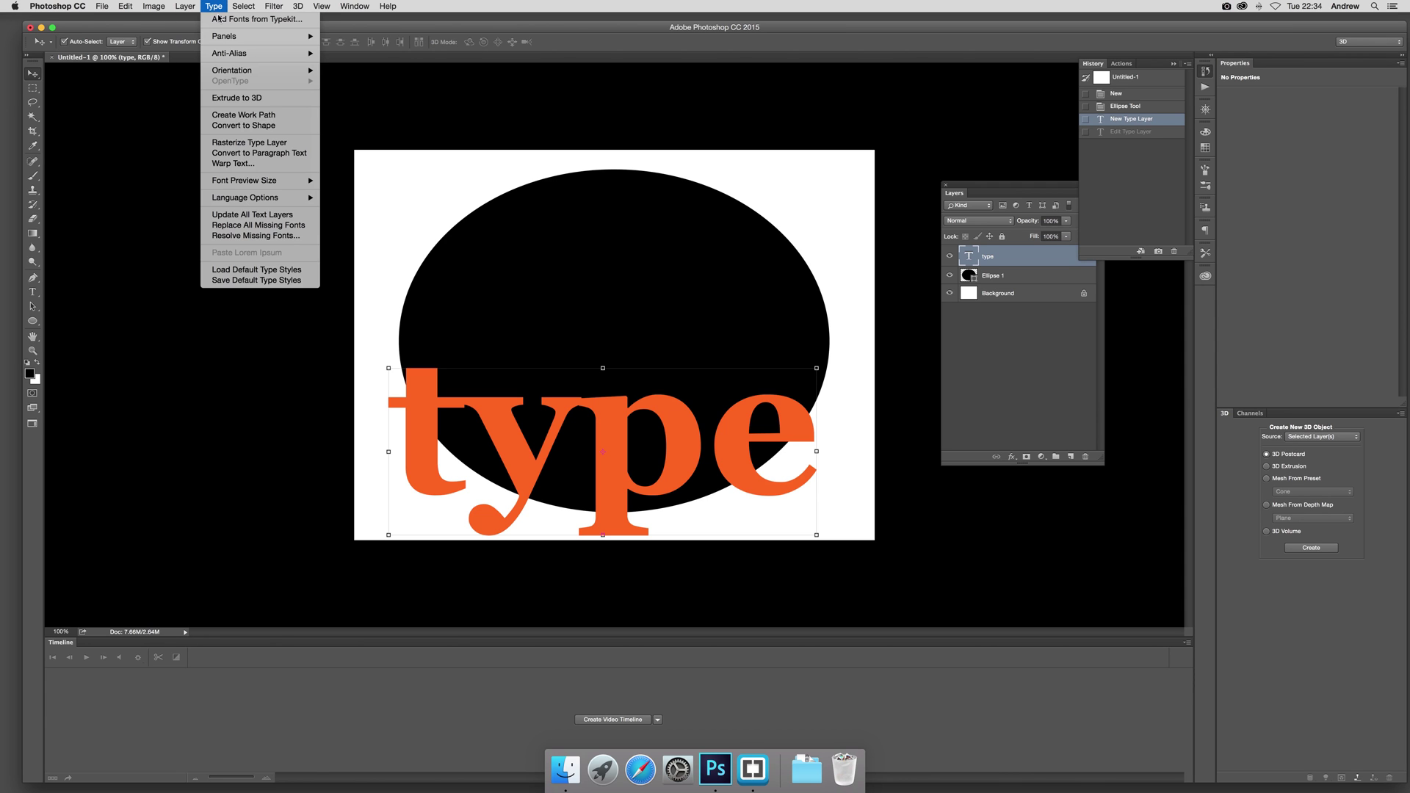
click(237, 126)
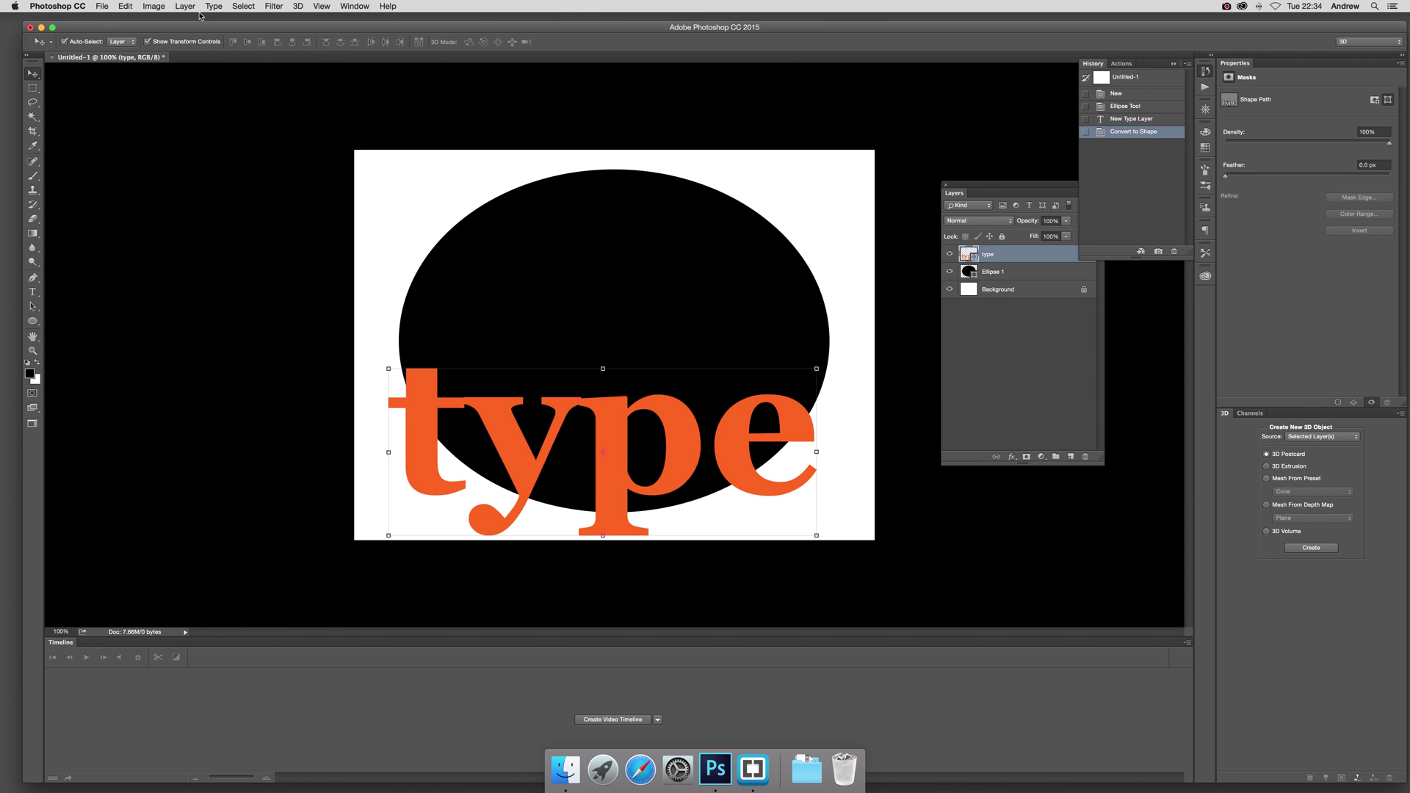
- Export the ellipse and shape-converted lettering as an SVG named 3.svg to the Desktop
click(107, 7)
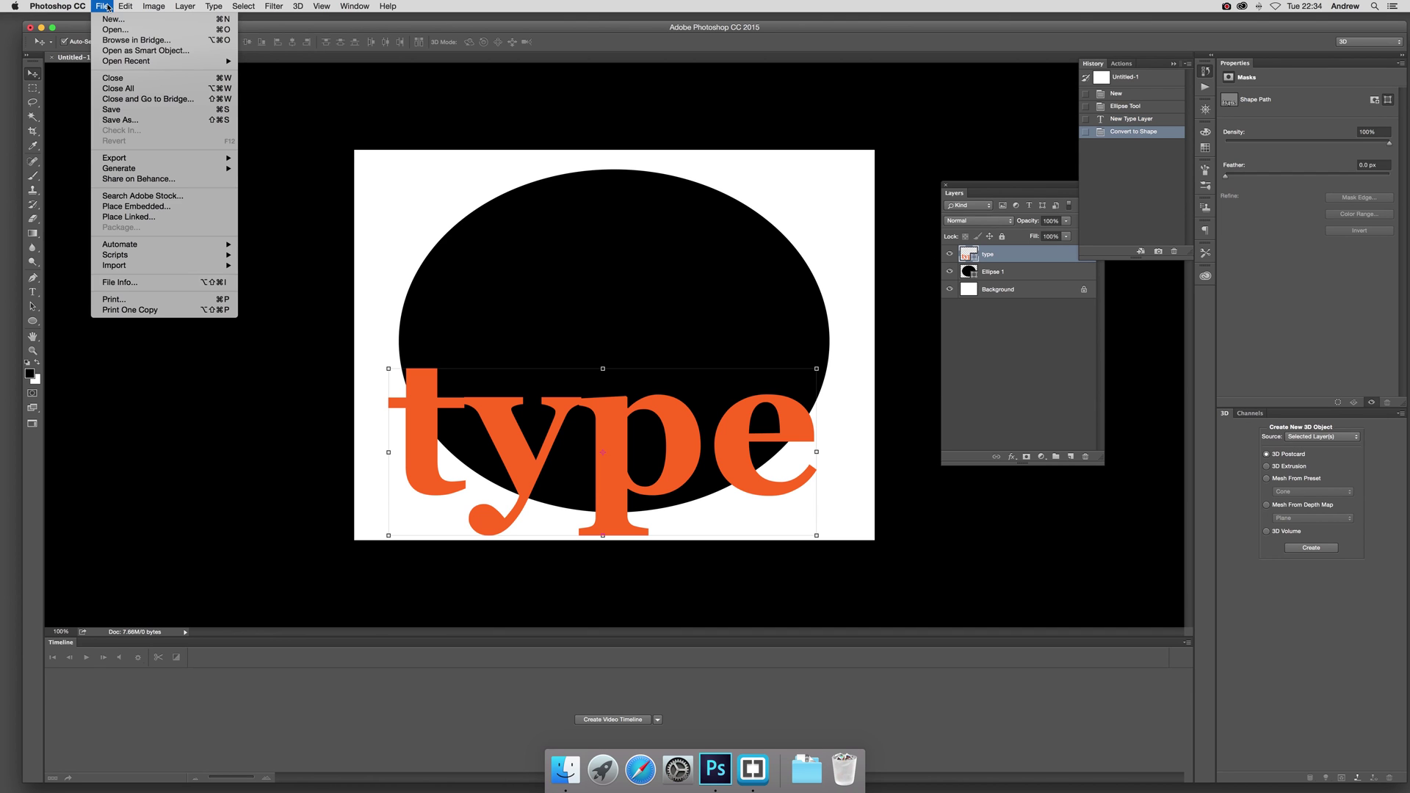
mouse_move(146, 158)
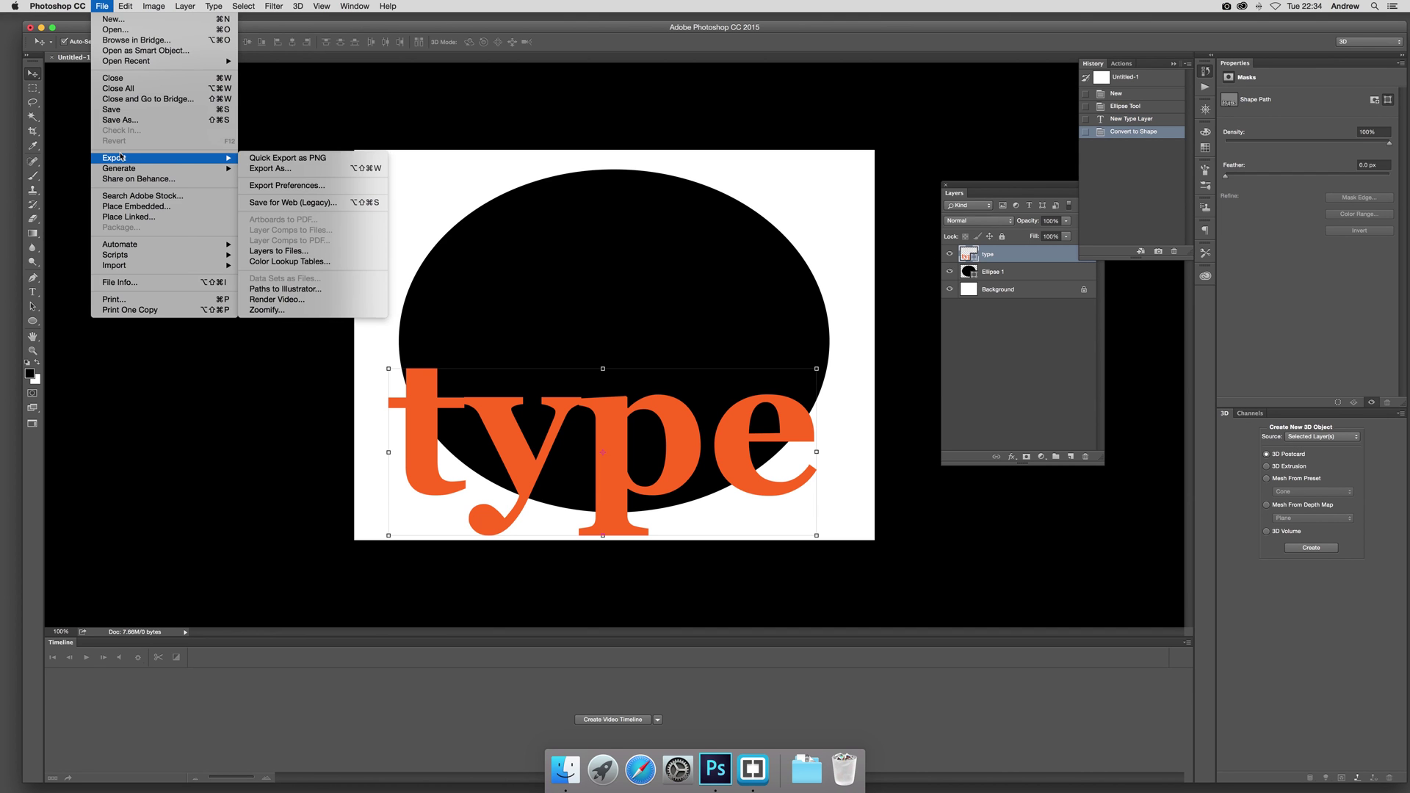
click(267, 170)
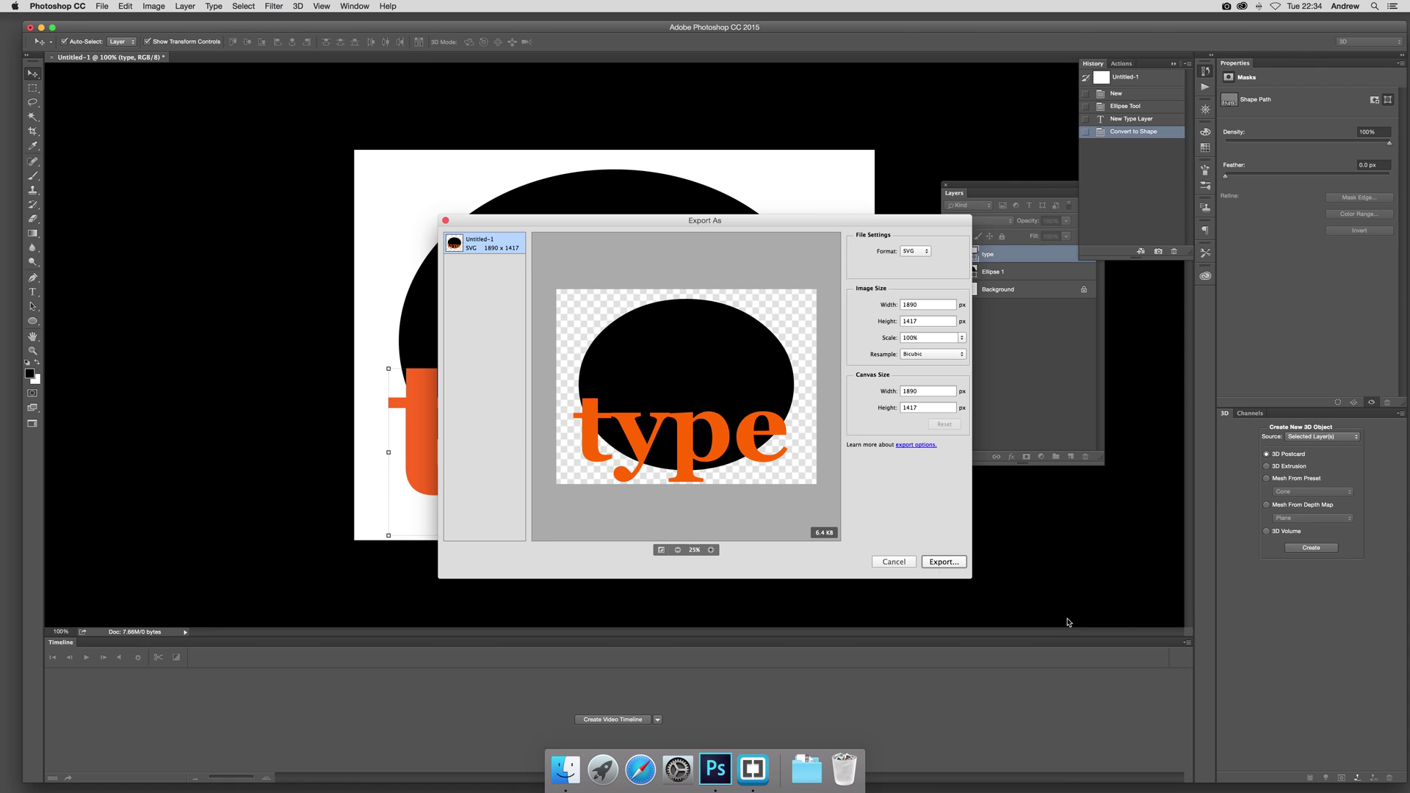
click(943, 563)
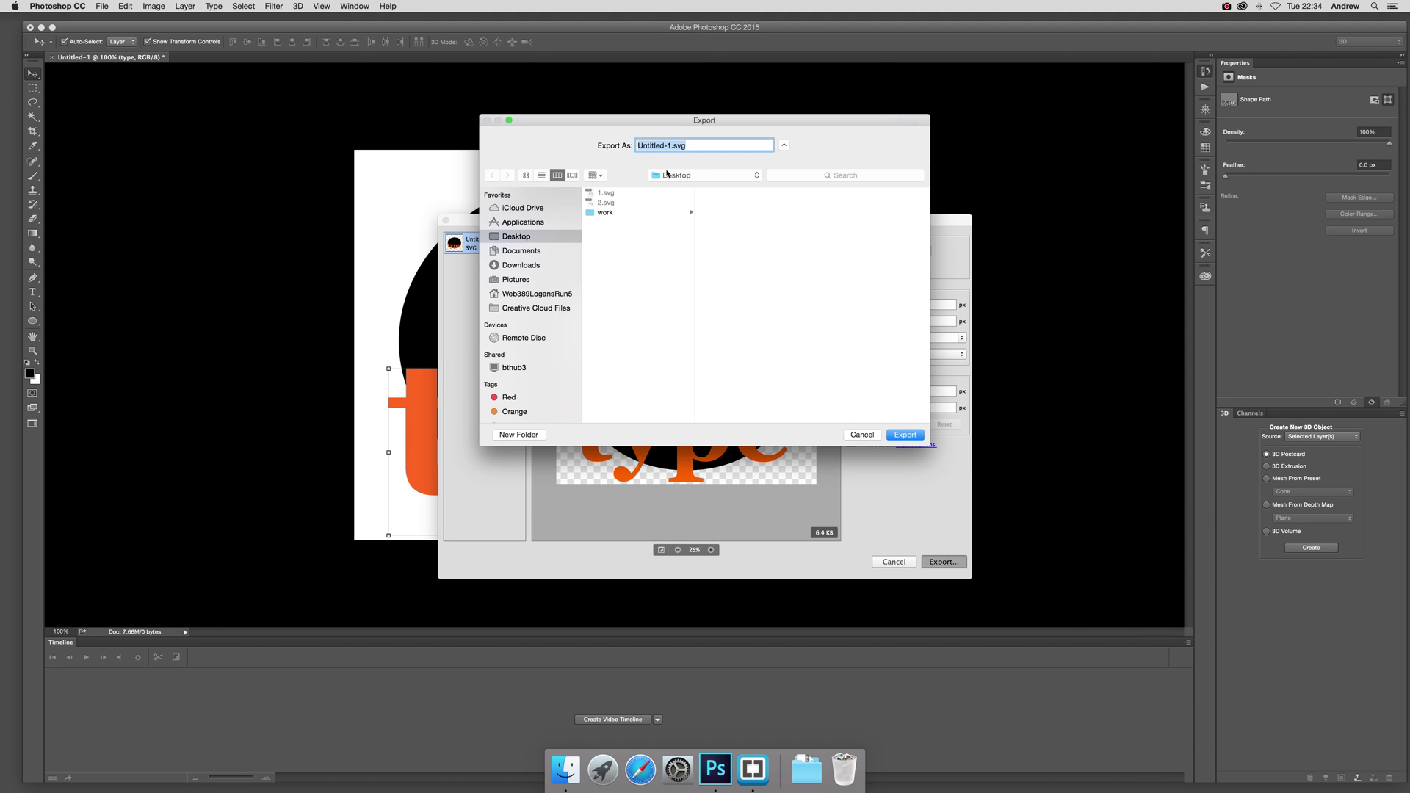
drag(671, 145, 605, 140)
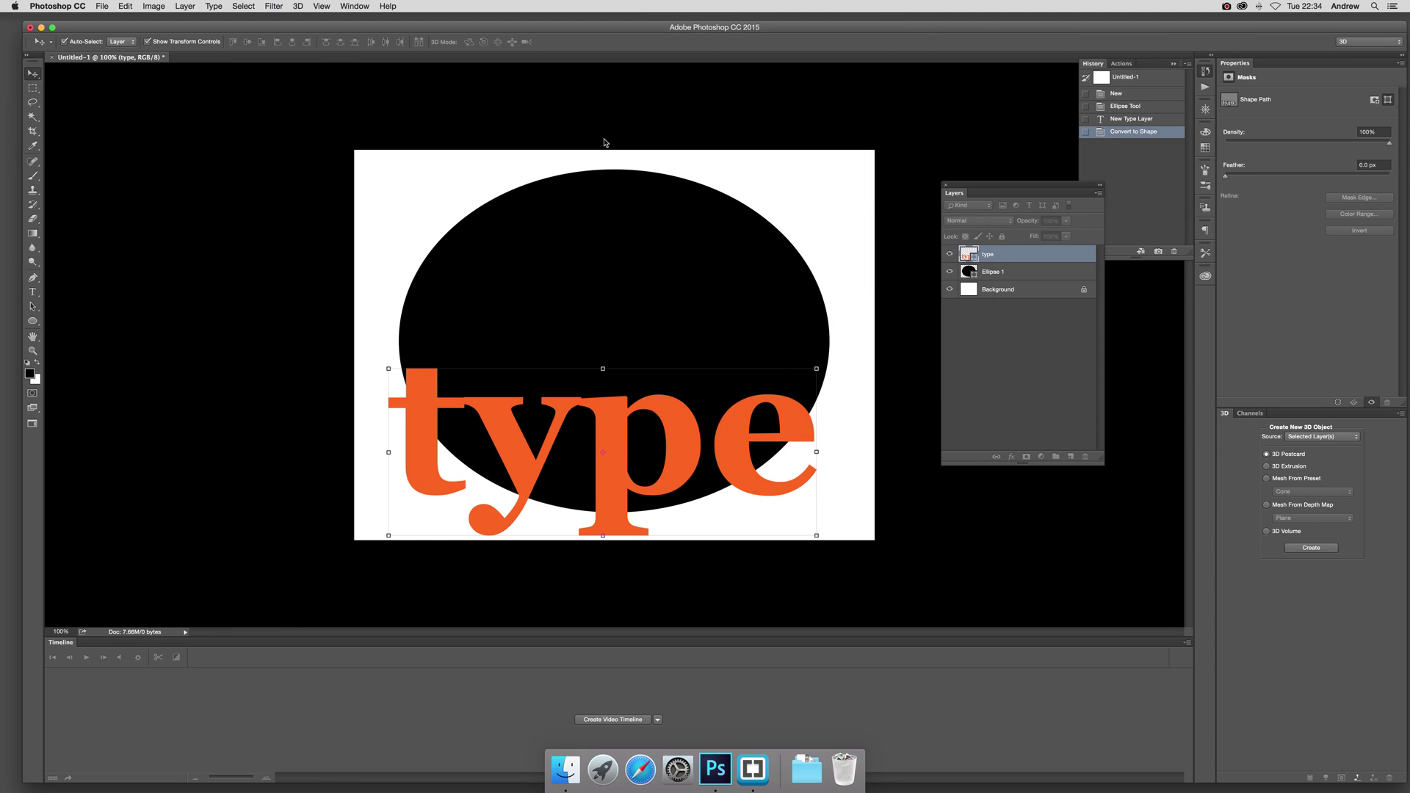
key(super+Tab)
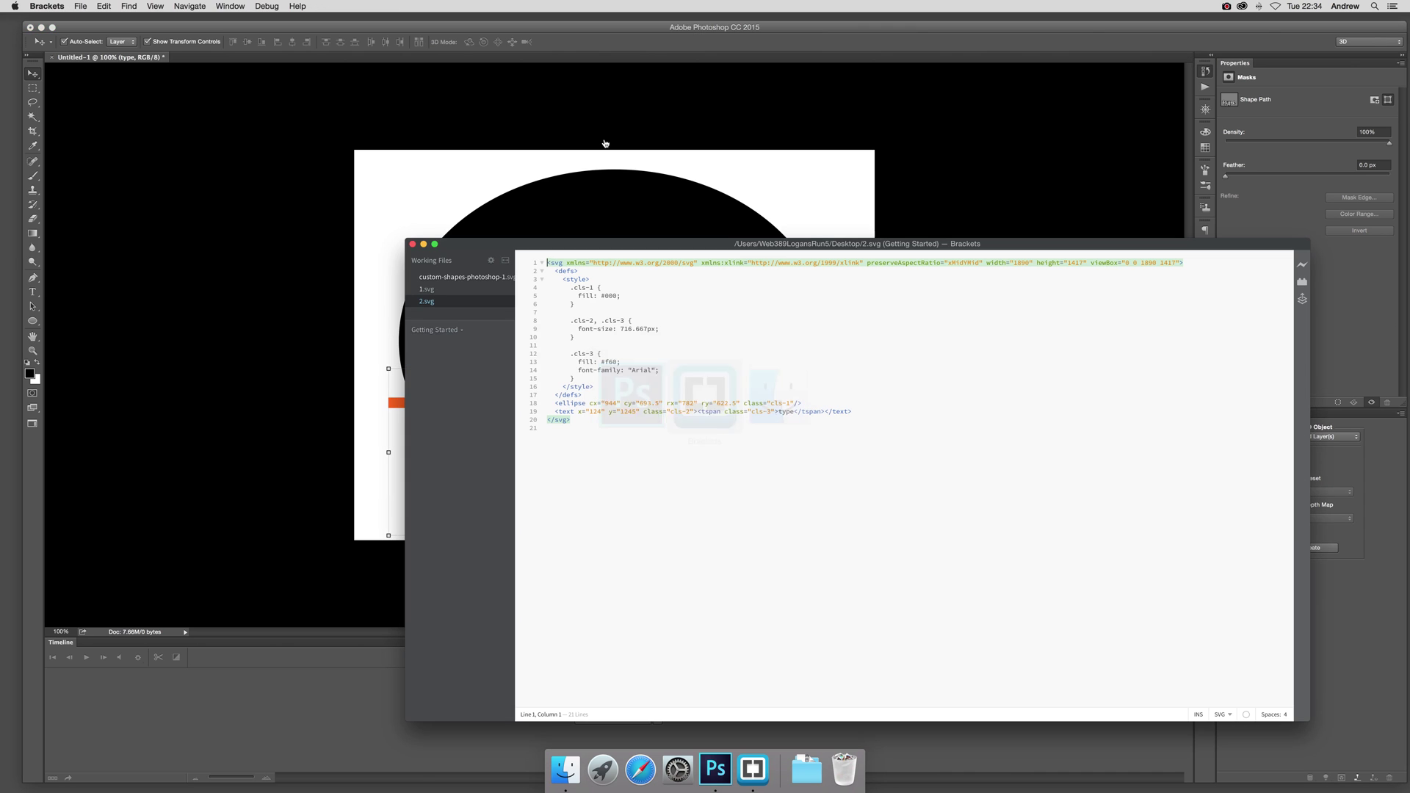
- Open 3.svg from the Desktop in Brackets to see the lettering as a coordinate path
click(81, 6)
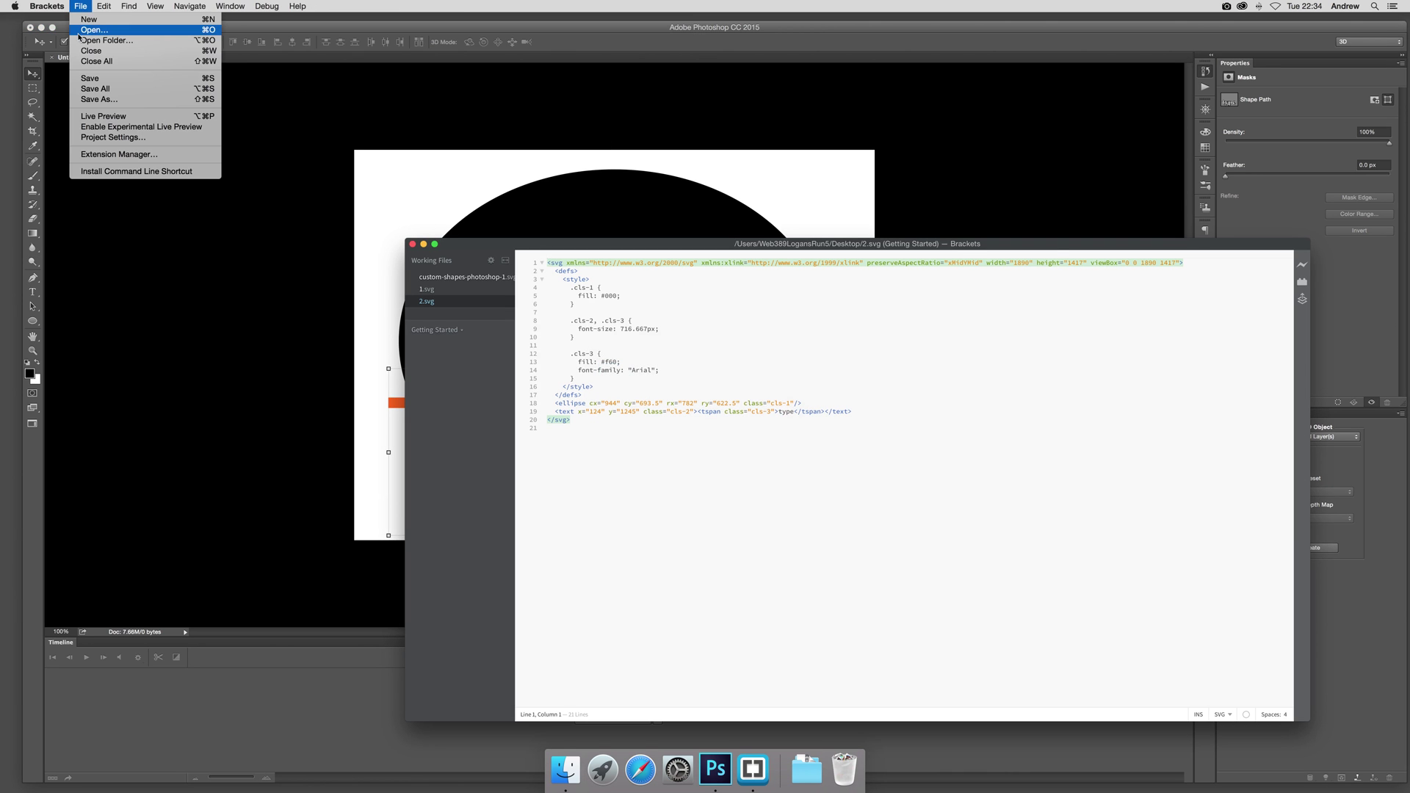
click(116, 41)
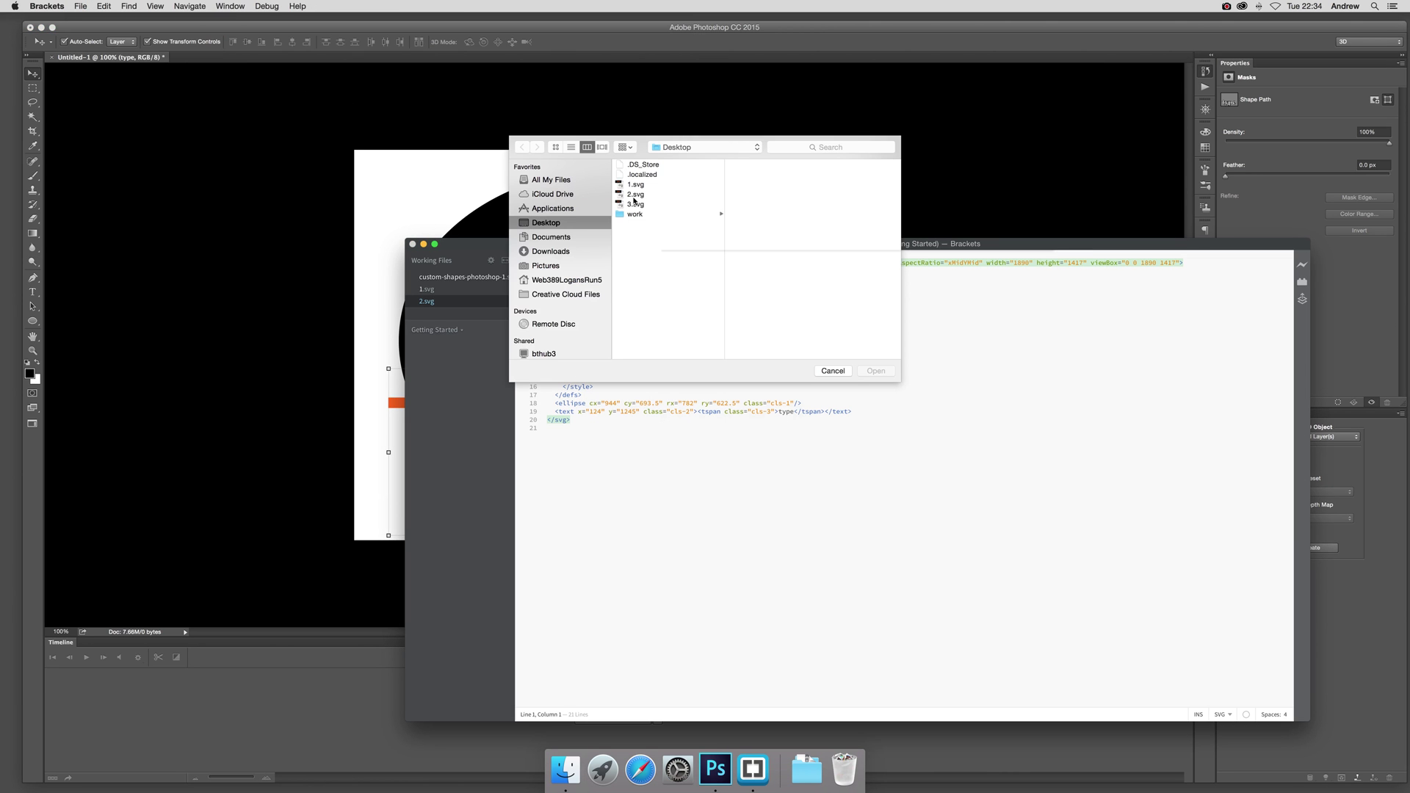
click(635, 204)
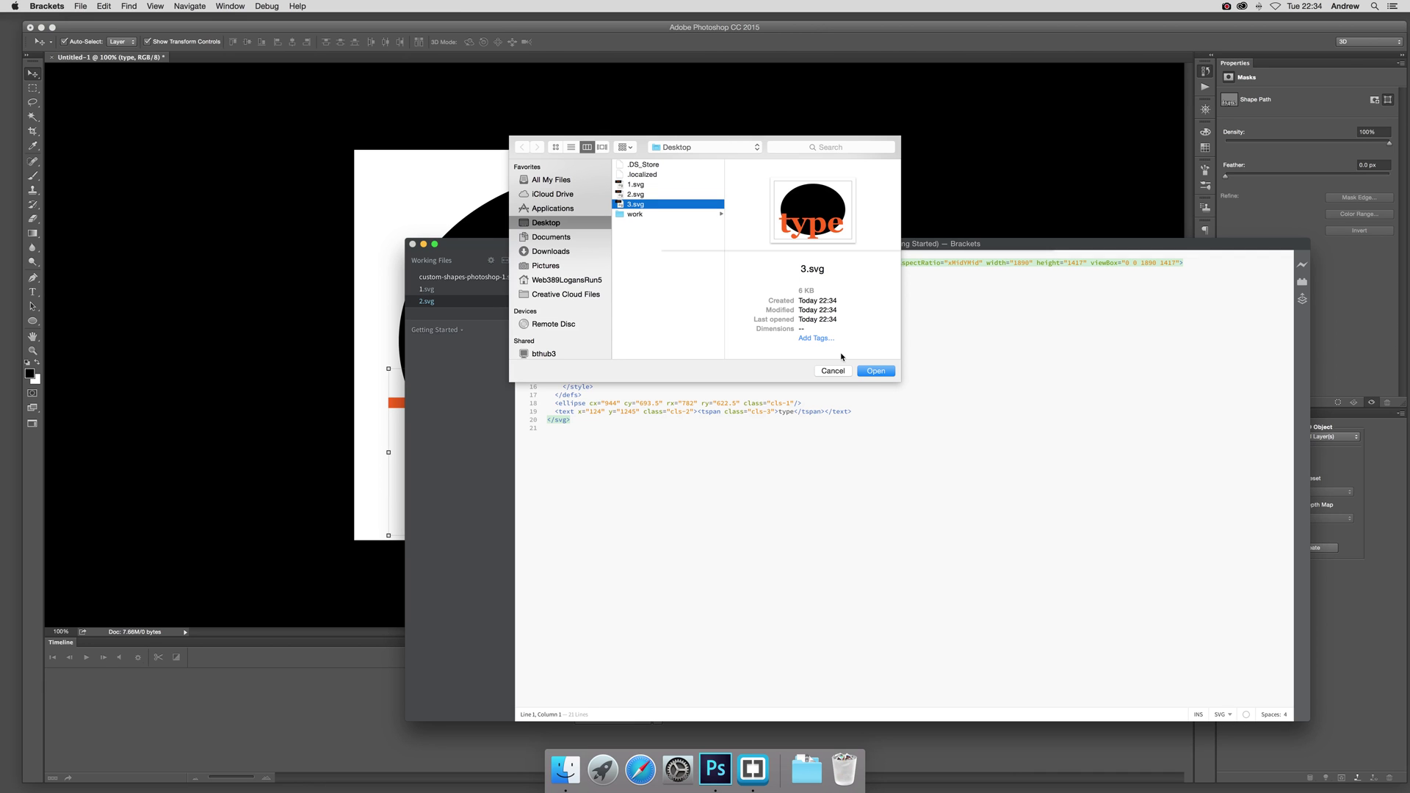
click(871, 372)
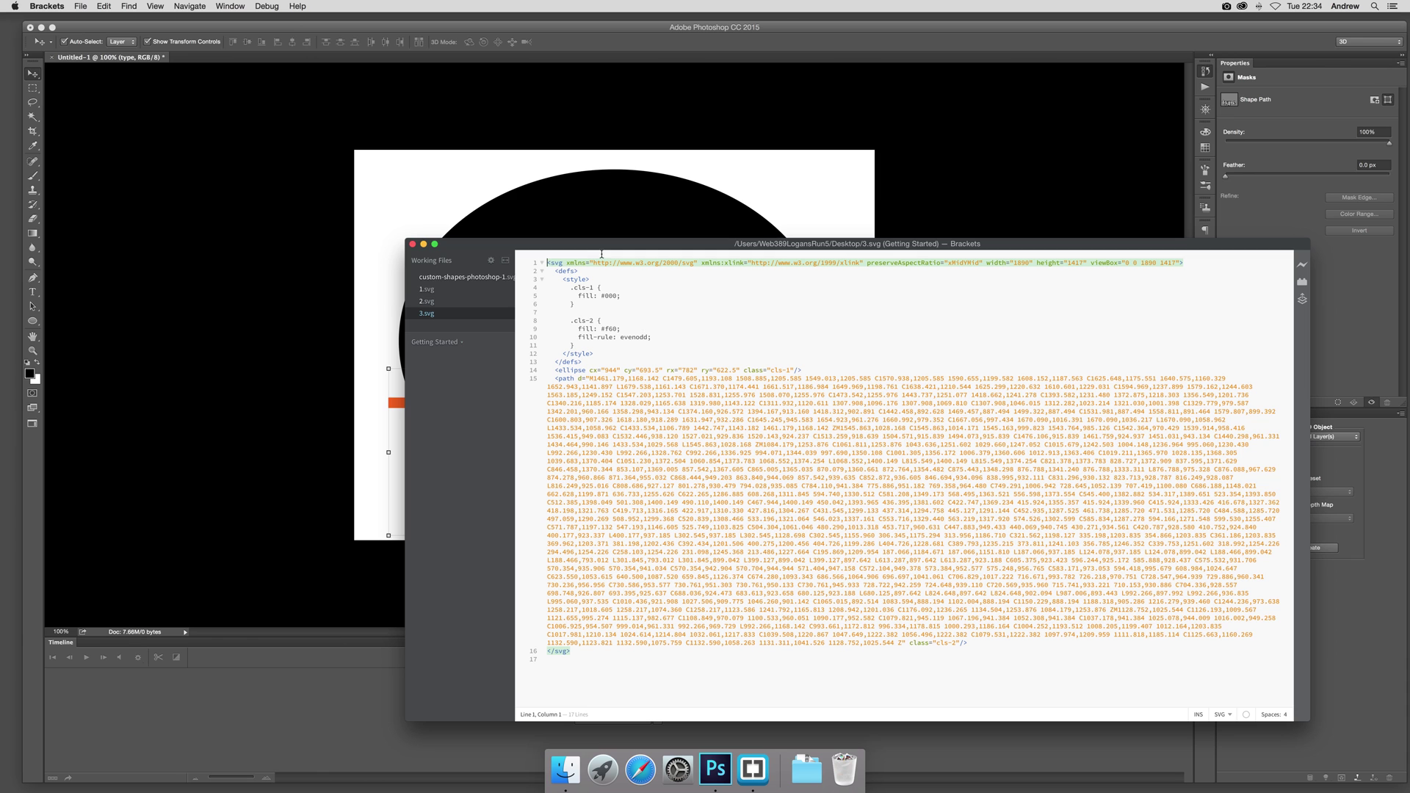